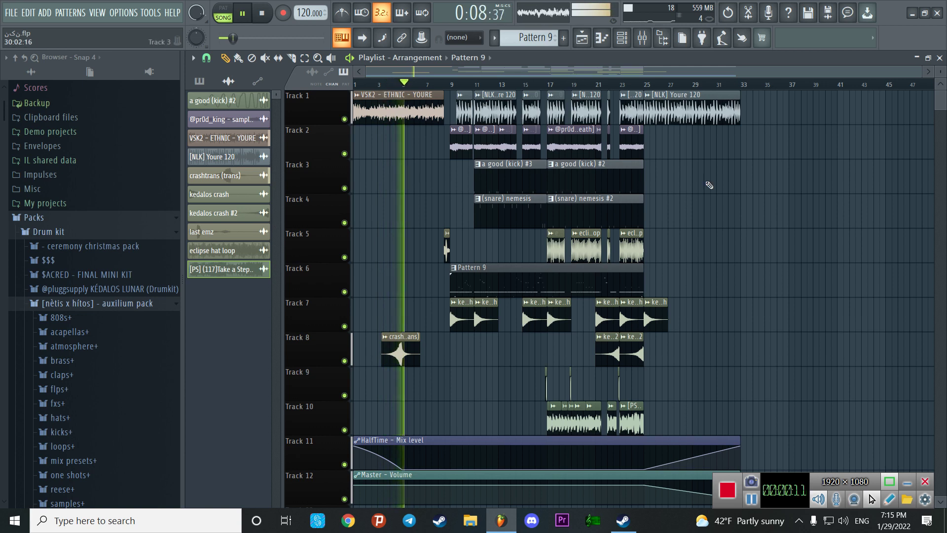
Lower the end point of the Master - Volume automation clip on Track 12 to about 15%.
scroll(567, 345, down, 2)
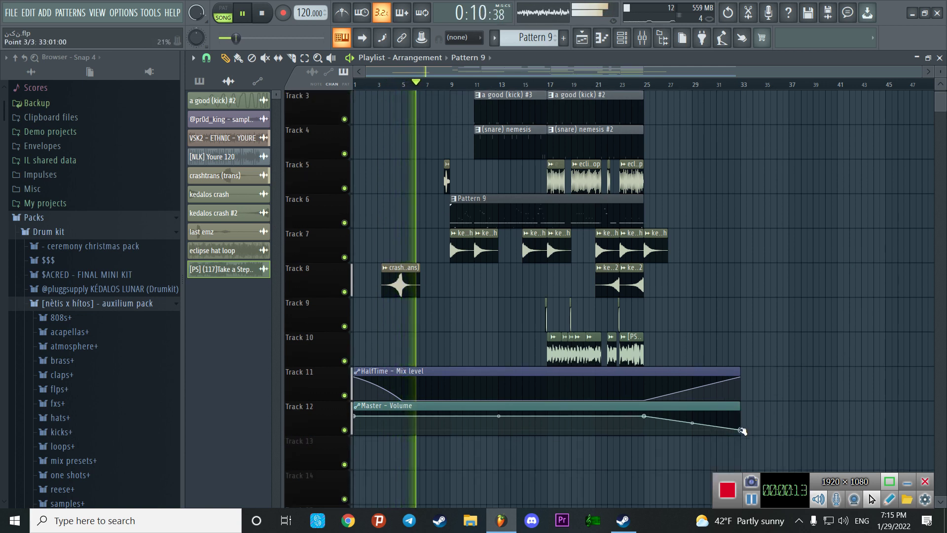
drag(741, 429, 742, 432)
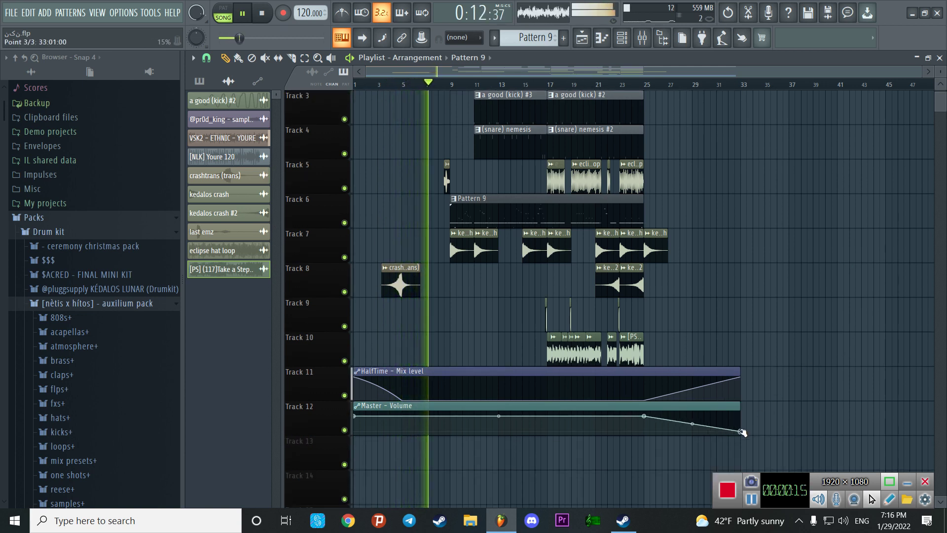
scroll(561, 293, up, 2)
scroll(561, 293, up, 1)
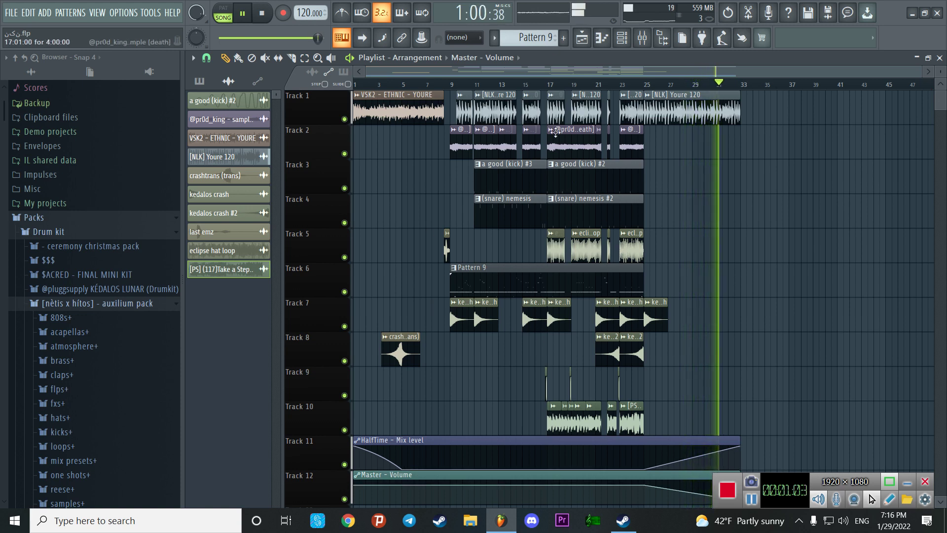
Stop song playback and view the sample settings of the VSK2 - ETHNIC - YOURE and [NLK] Youre 120 clips.
key(space)
double_click(386, 115)
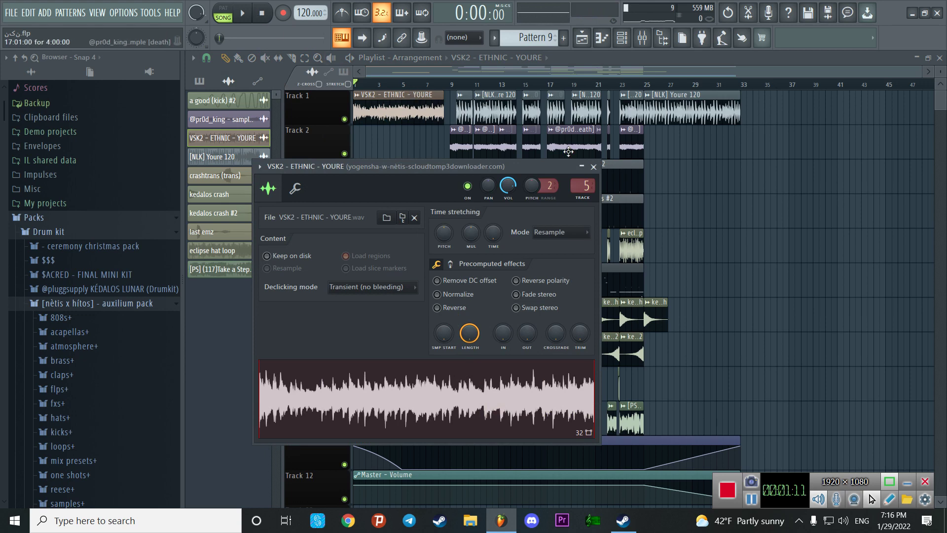
double_click(716, 114)
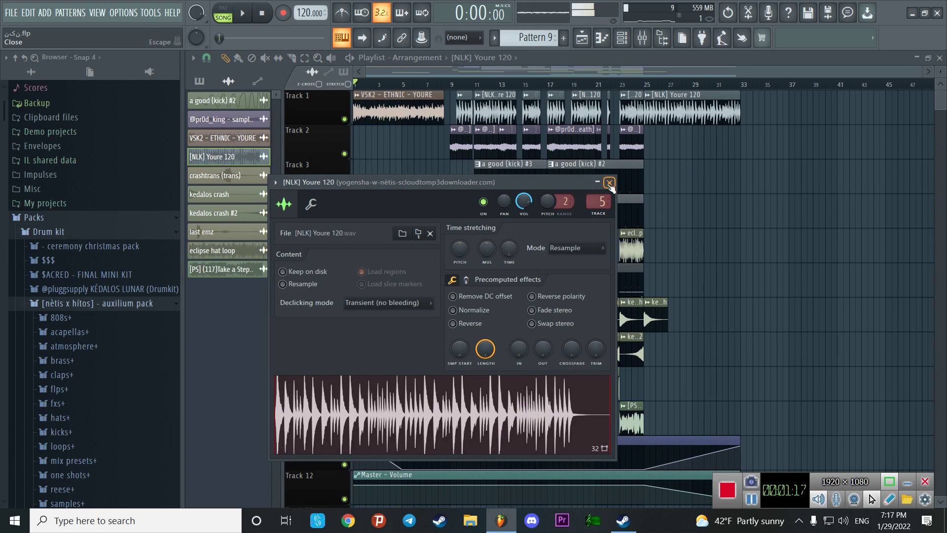
Inspect the Kick track and the sample track 5 in the mixer, including track 5's Fruity parametric EQ 2 curve.
click(642, 38)
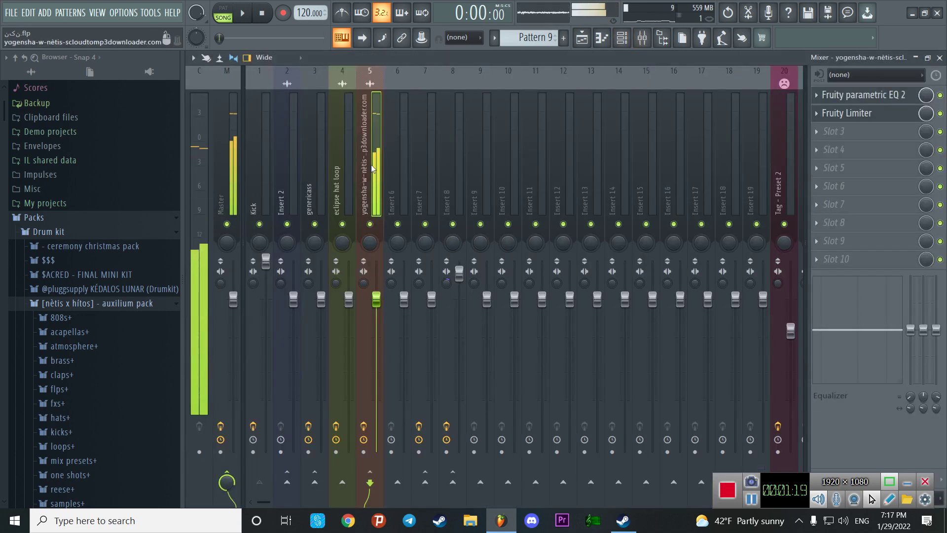
click(250, 170)
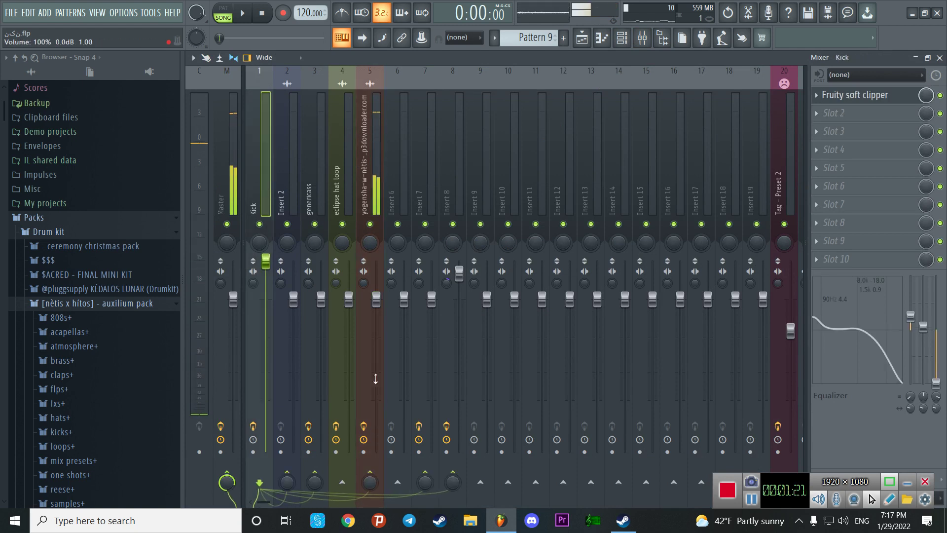
click(380, 236)
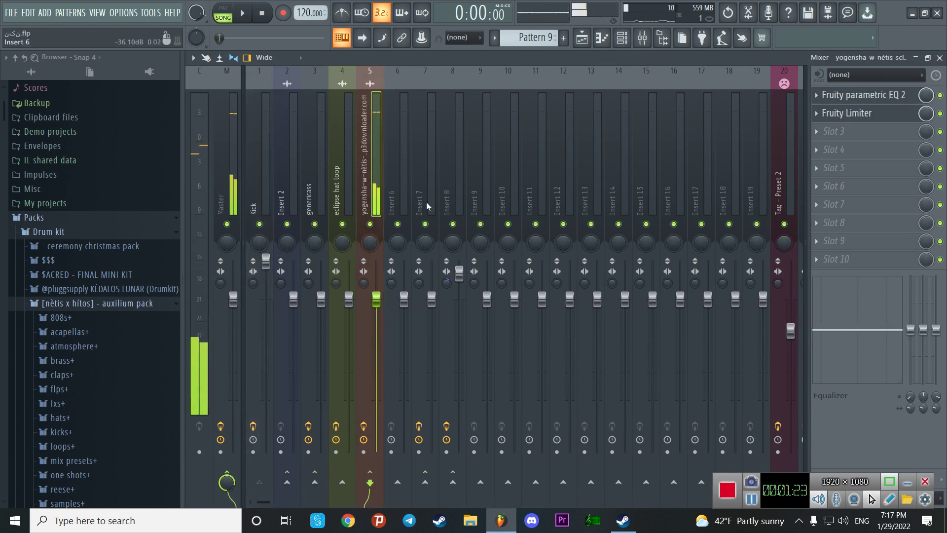
click(895, 98)
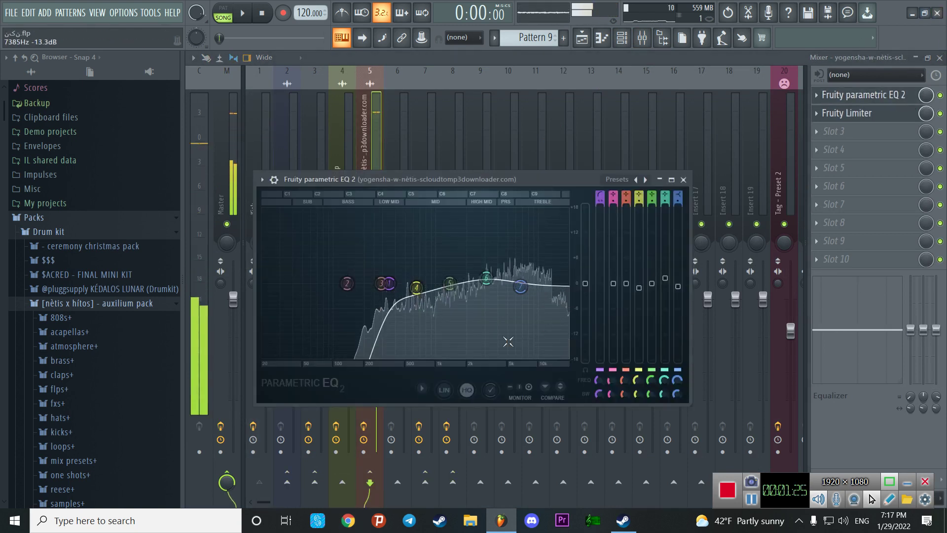
click(683, 179)
Choose Kick as the sidechain input of the Fruity Limiter on mixer track 5, then close the limiter and mixer.
click(842, 116)
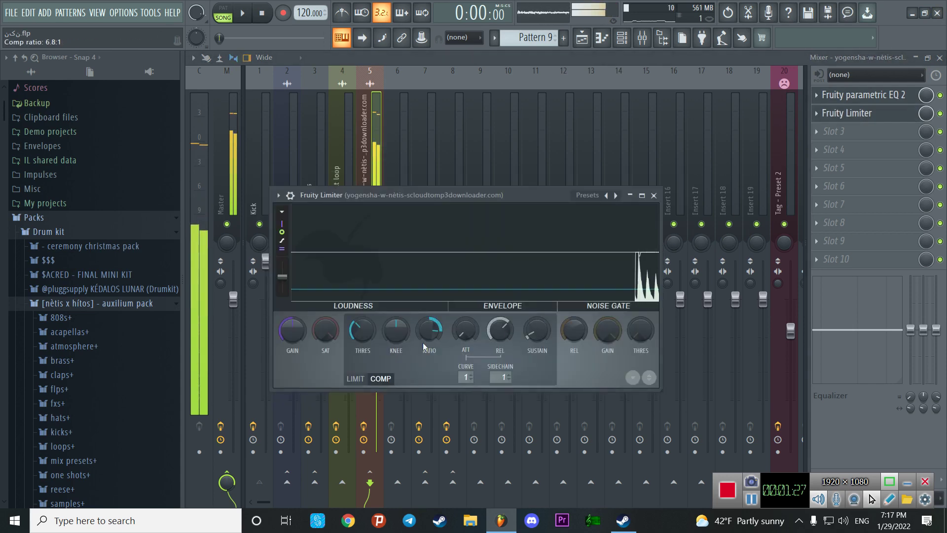
click(503, 377)
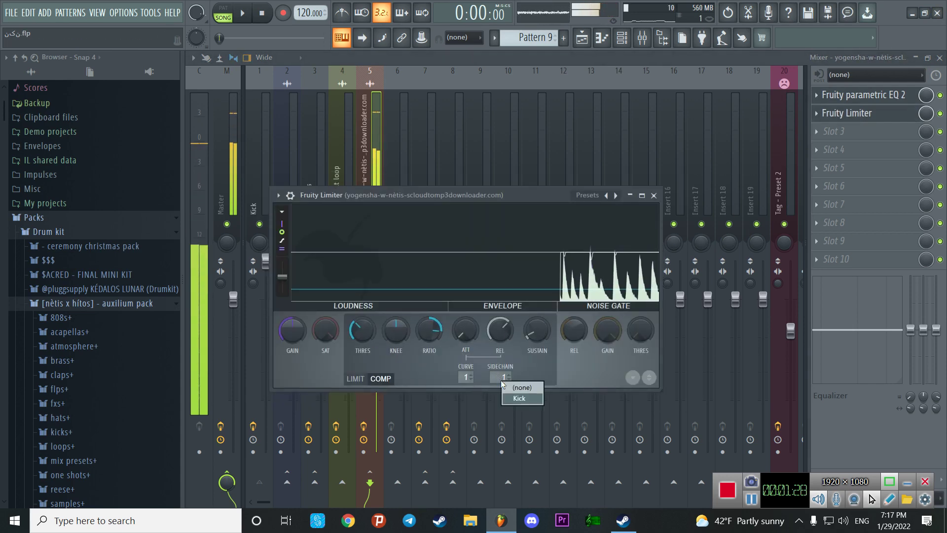
click(519, 398)
click(653, 196)
click(939, 58)
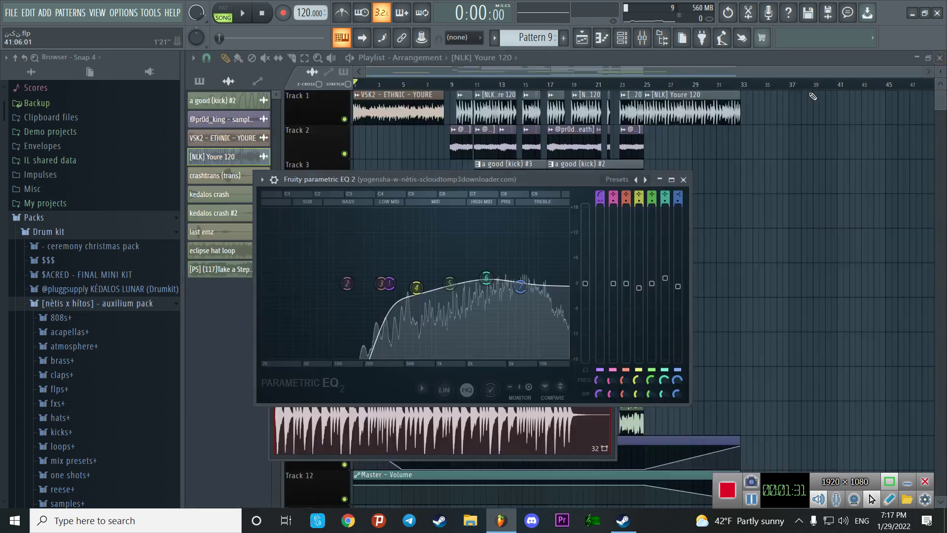
View the settings of the [death] sample on Track 2 and check the Fruity Limiter on its mixer track 5.
click(459, 95)
double_click(461, 146)
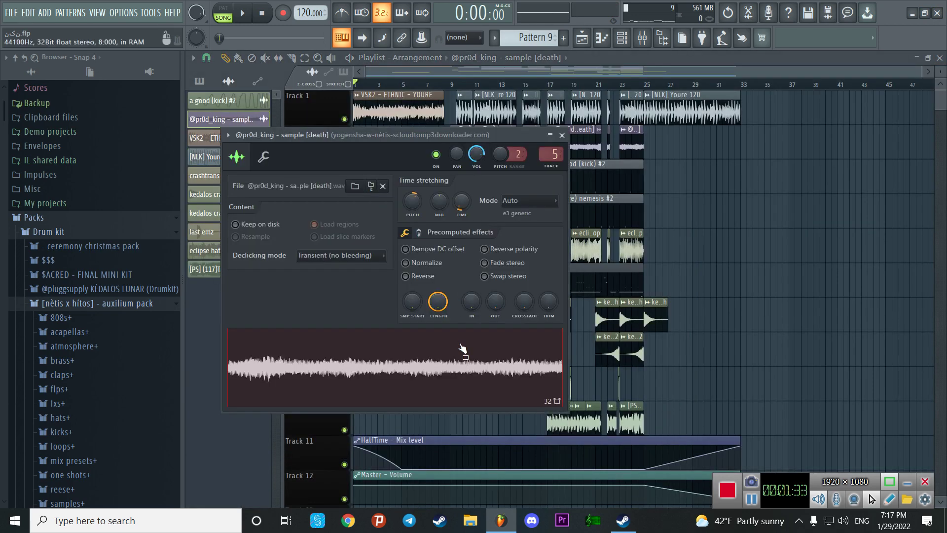
click(647, 33)
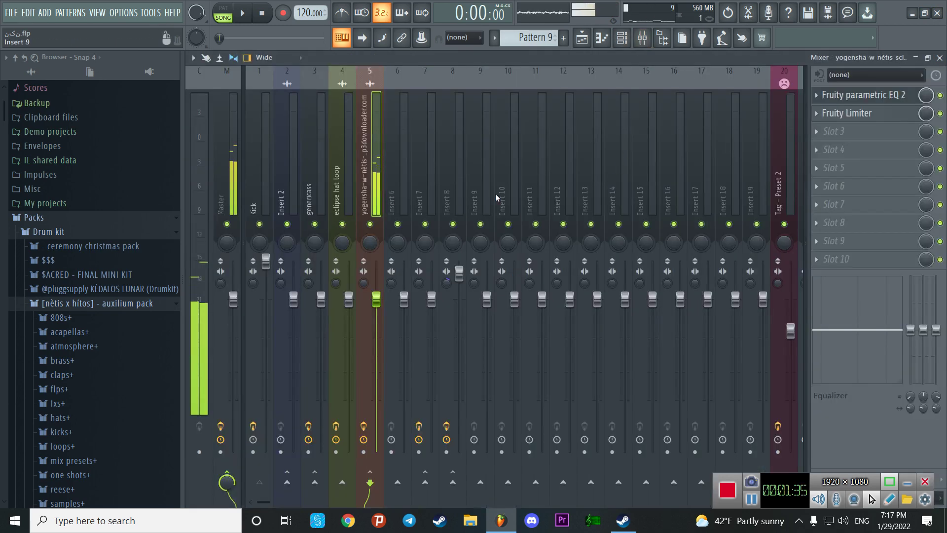
click(832, 118)
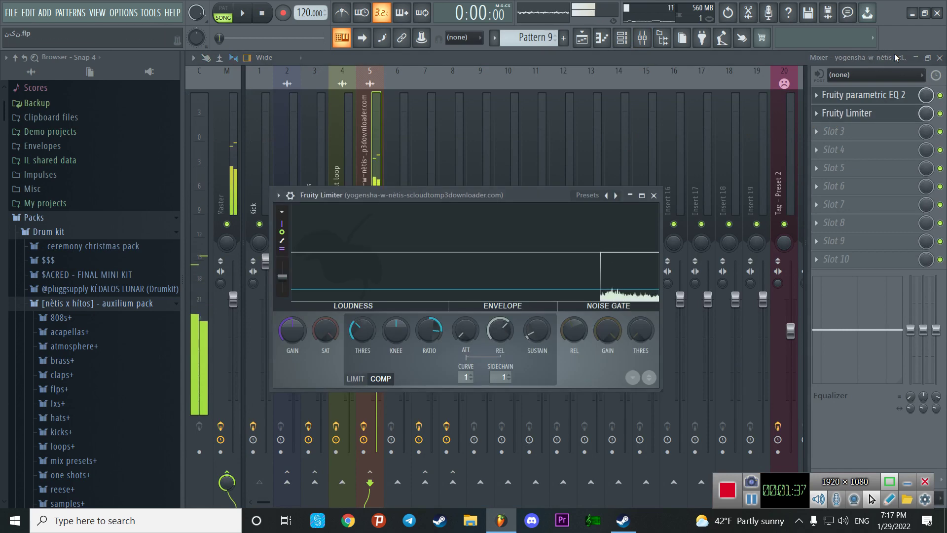
click(939, 58)
click(653, 195)
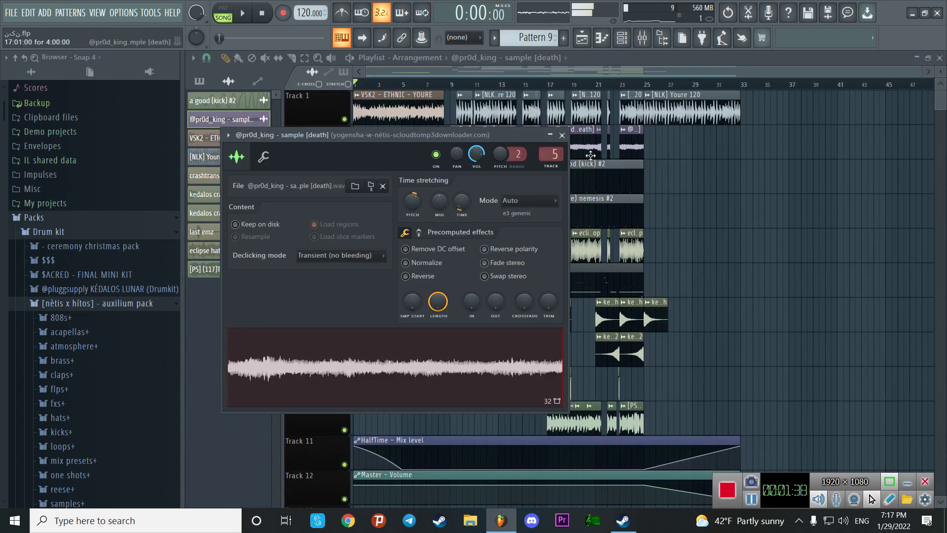
click(562, 135)
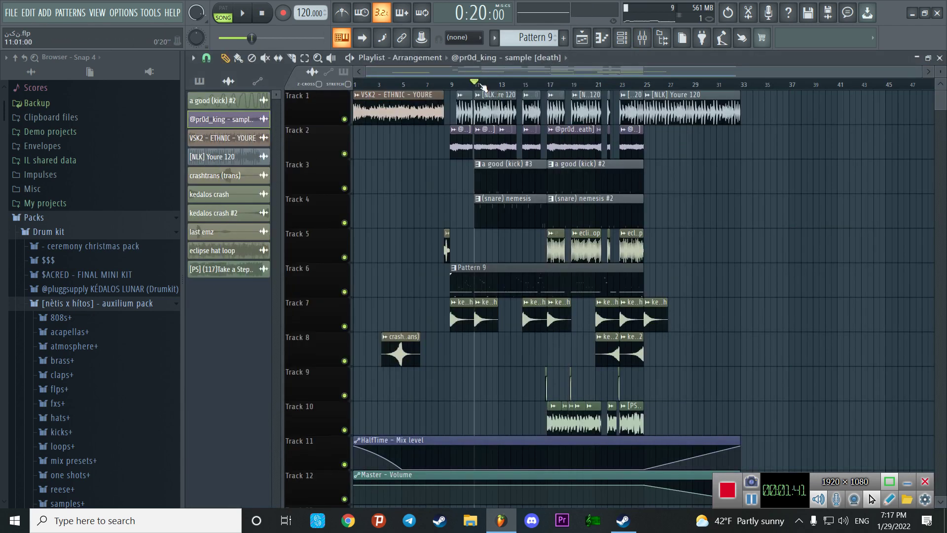
Examine the a good (kick) #3 pattern's notes in the piano roll and listen to it in pattern mode.
double_click(508, 184)
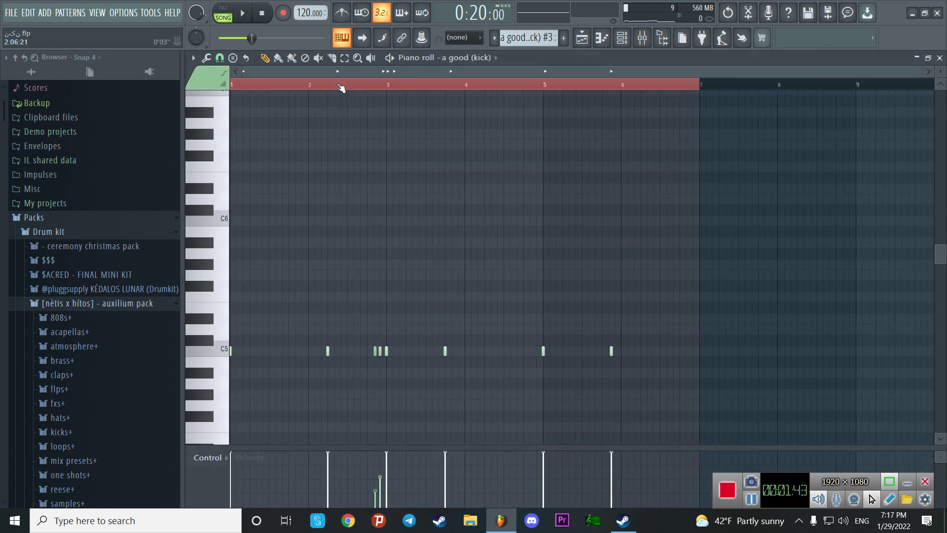
key(space)
key(space)
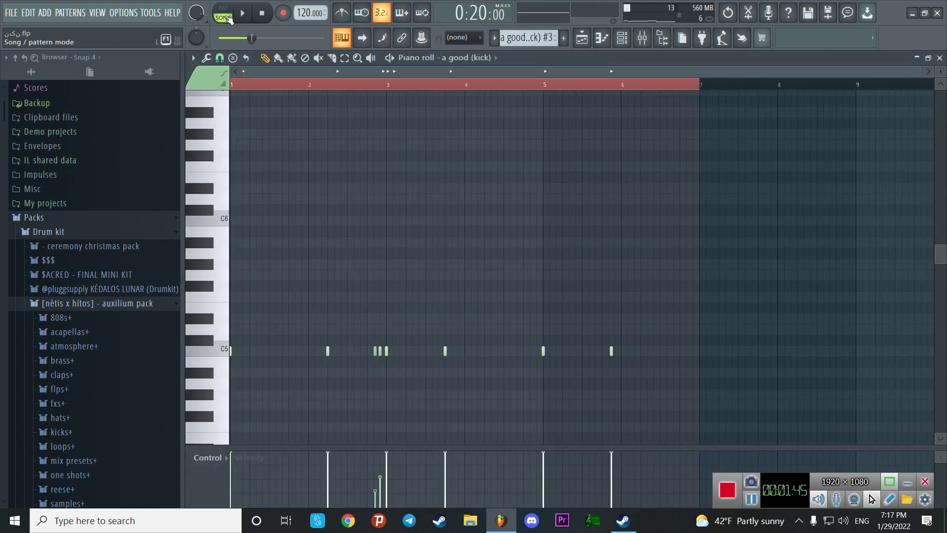
click(224, 17)
key(space)
scroll(359, 245, down, 3)
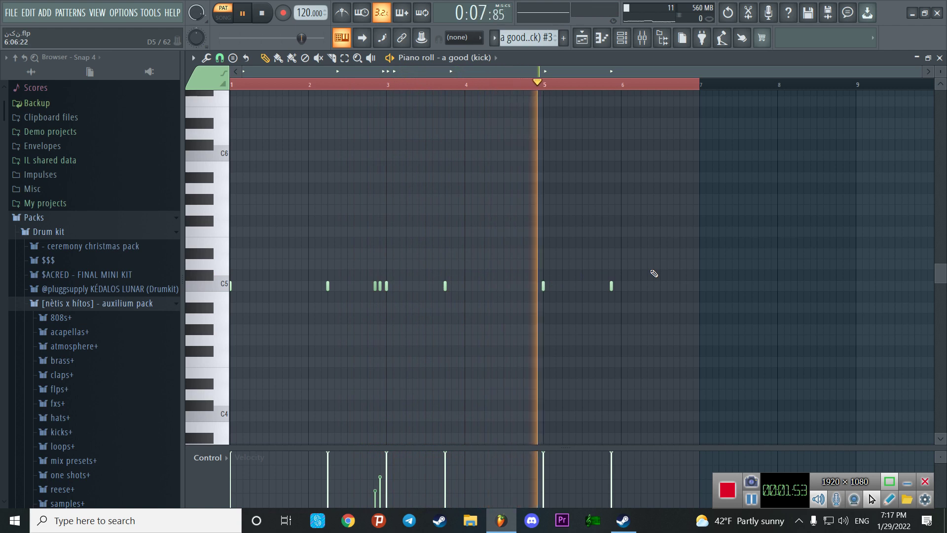
scroll(657, 245, up, 2)
scroll(657, 245, up, 2)
scroll(656, 245, down, 4)
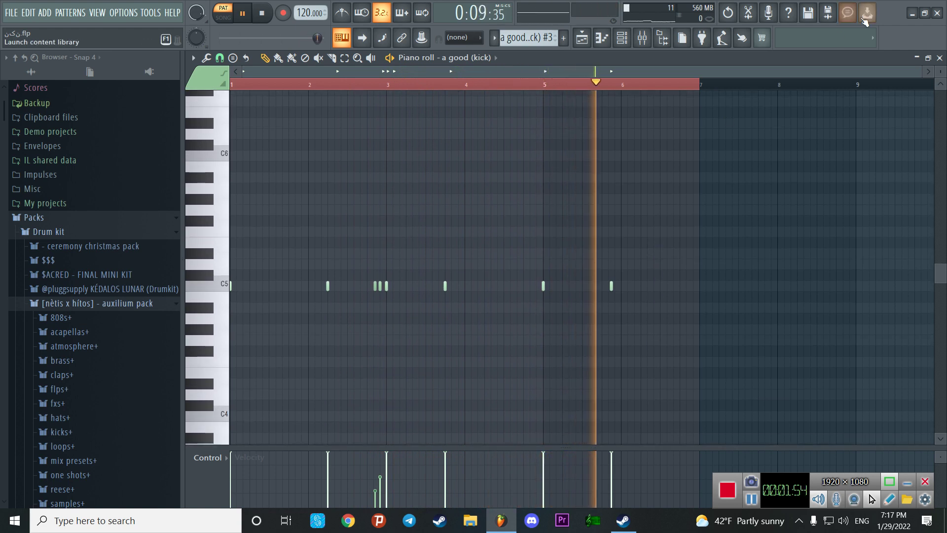
key(space)
click(939, 58)
key(F6)
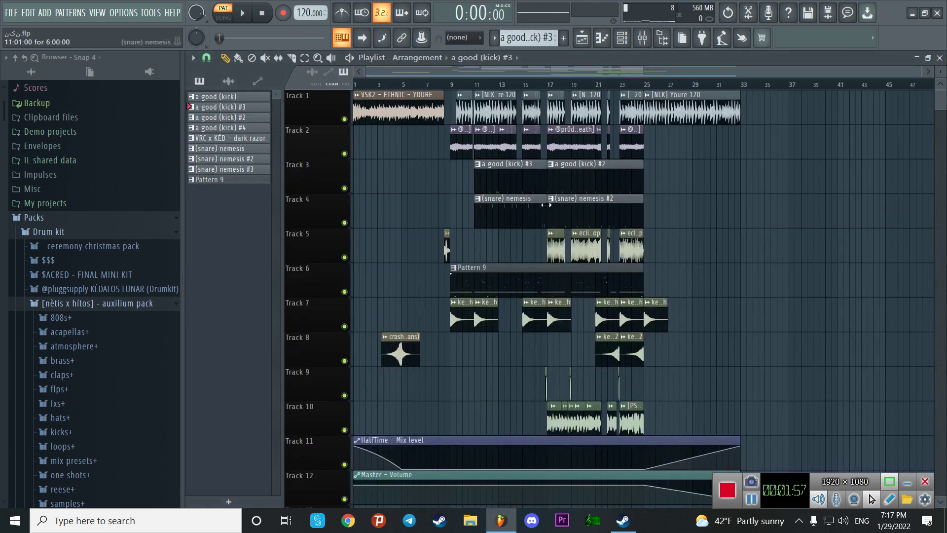
Examine the a good (kick) #2 pattern in the piano roll and play it back.
double_click(565, 184)
key(space)
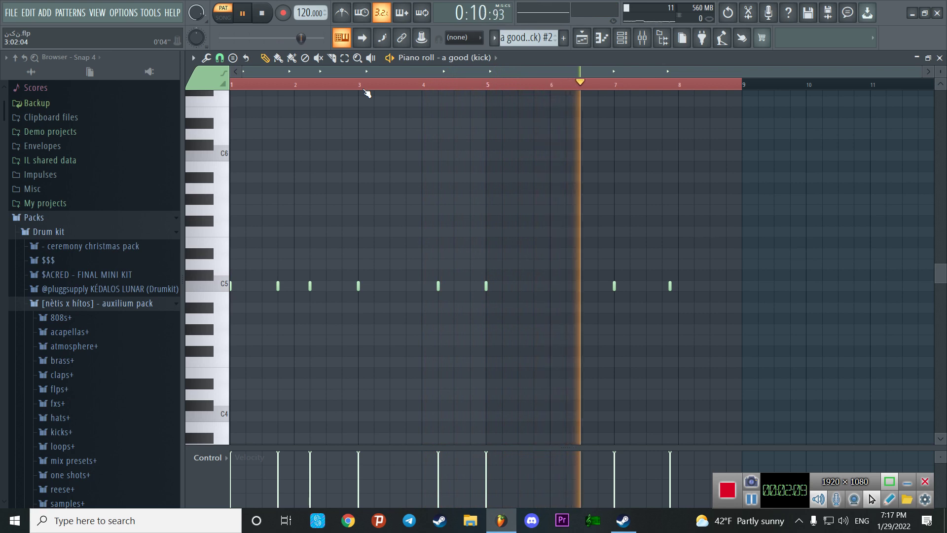
key(space)
click(939, 58)
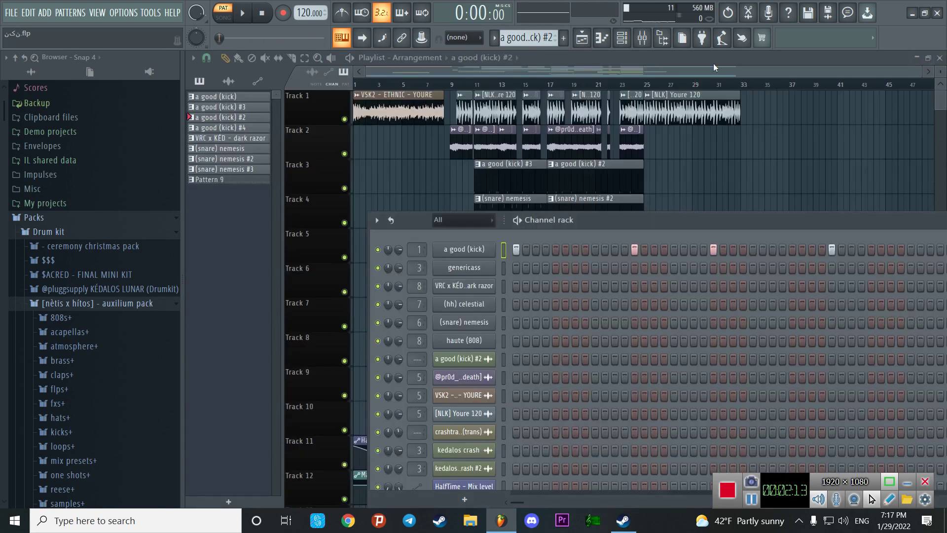
Inspect the Kick mixer track's Fruity soft clipper and equalizer settings, then close them.
click(642, 38)
click(257, 161)
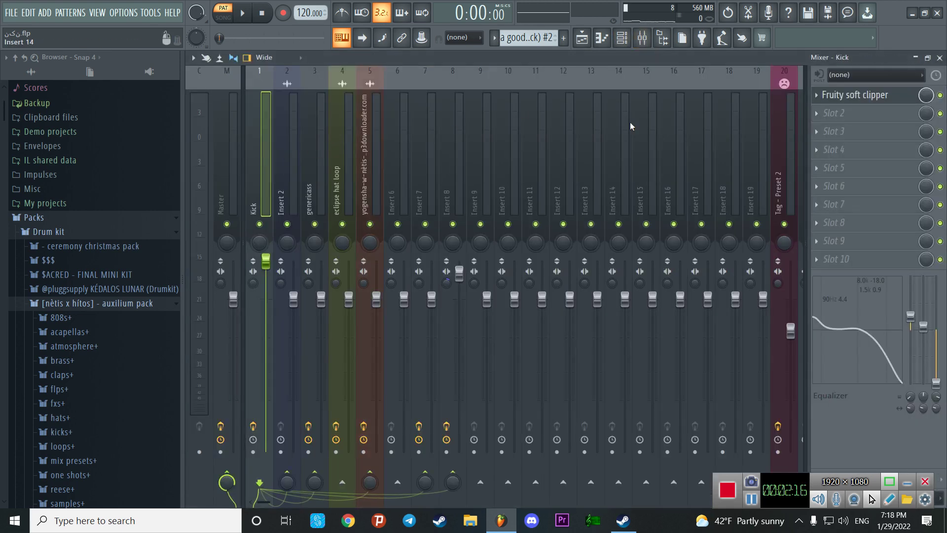
click(849, 99)
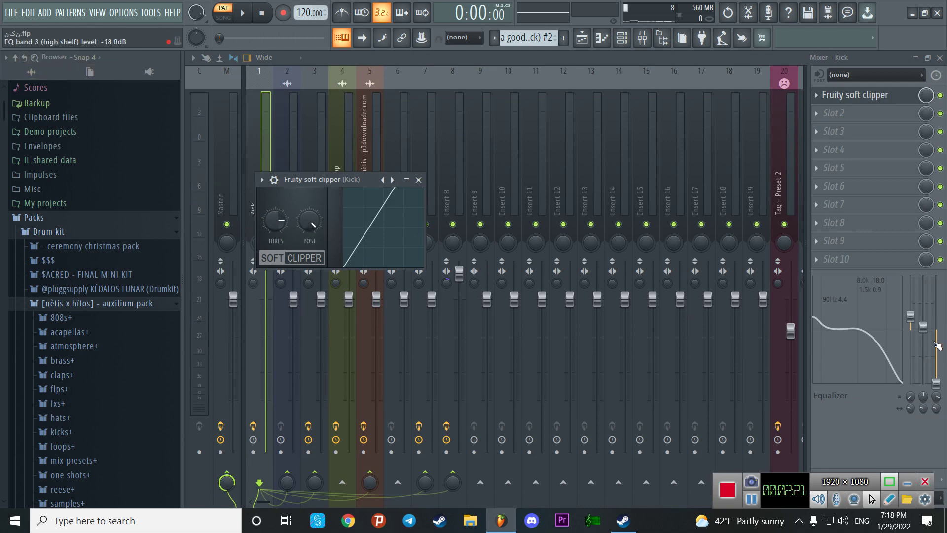
click(938, 61)
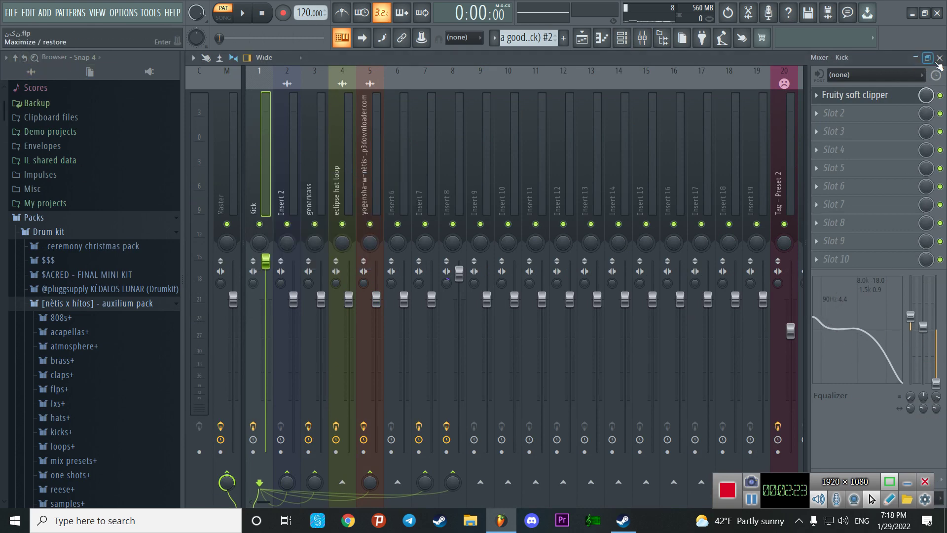
click(939, 58)
click(418, 181)
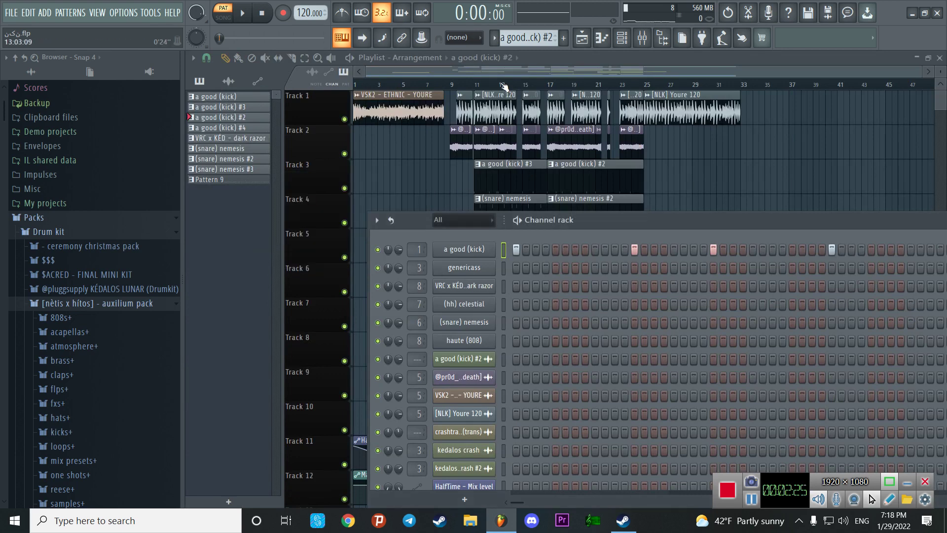
Examine the (snare) nemesis pattern from Track 4 in the piano roll and play it.
click(503, 85)
double_click(502, 214)
drag(344, 87, 4, 88)
key(space)
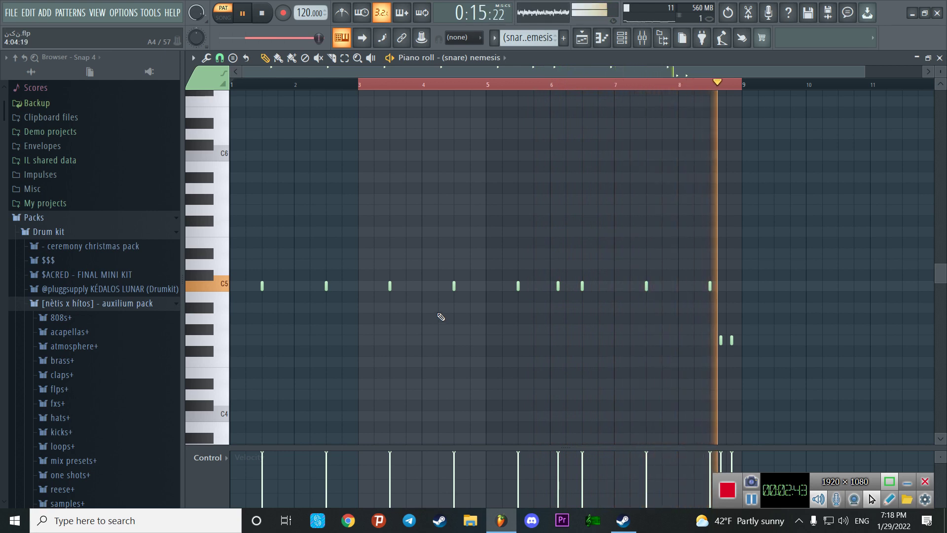
click(940, 58)
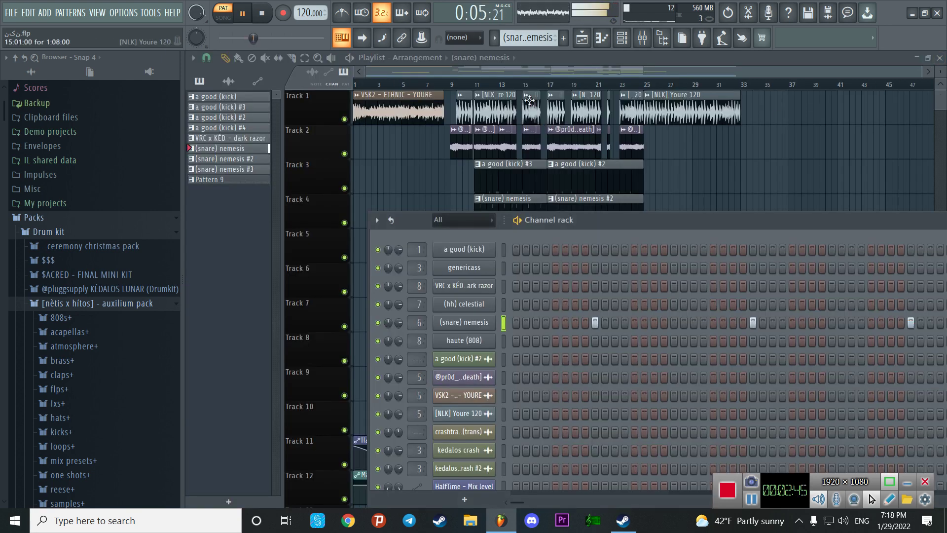
Play the (snare) nemesis #2 pattern in the piano roll, then stop playback and return to the full playlist.
click(558, 140)
double_click(579, 206)
key(space)
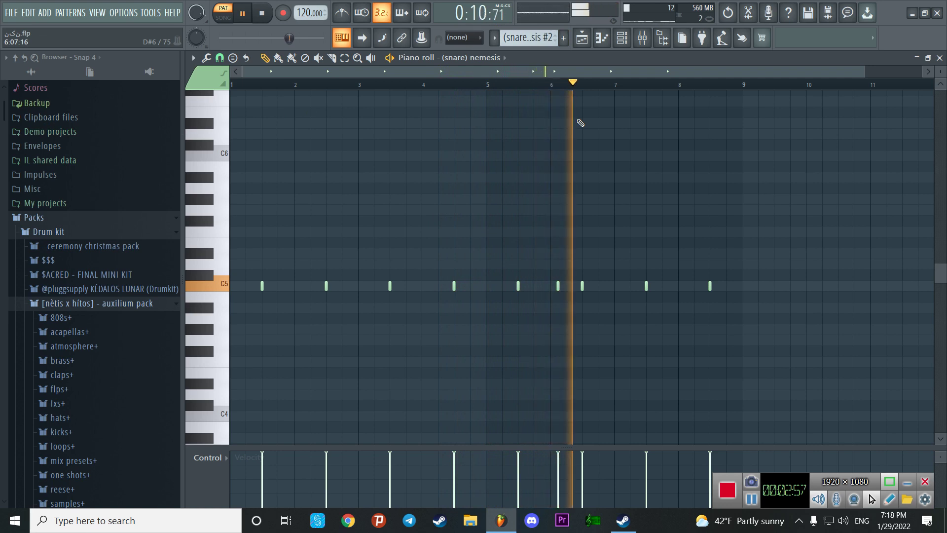
click(939, 58)
key(space)
key(F6)
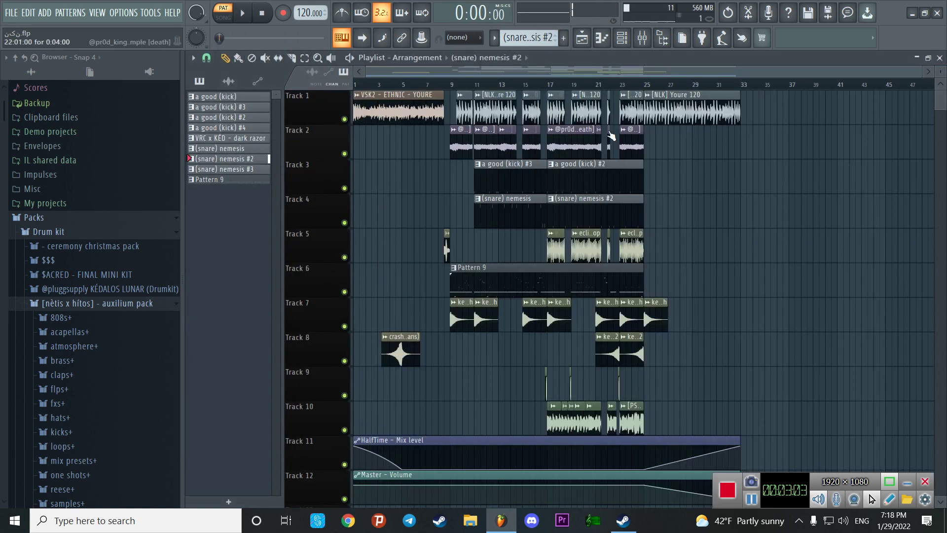
Locate the (snare) nemesis channel in the channel rack and check its mixer track, Insert 6, for effects.
key(F9)
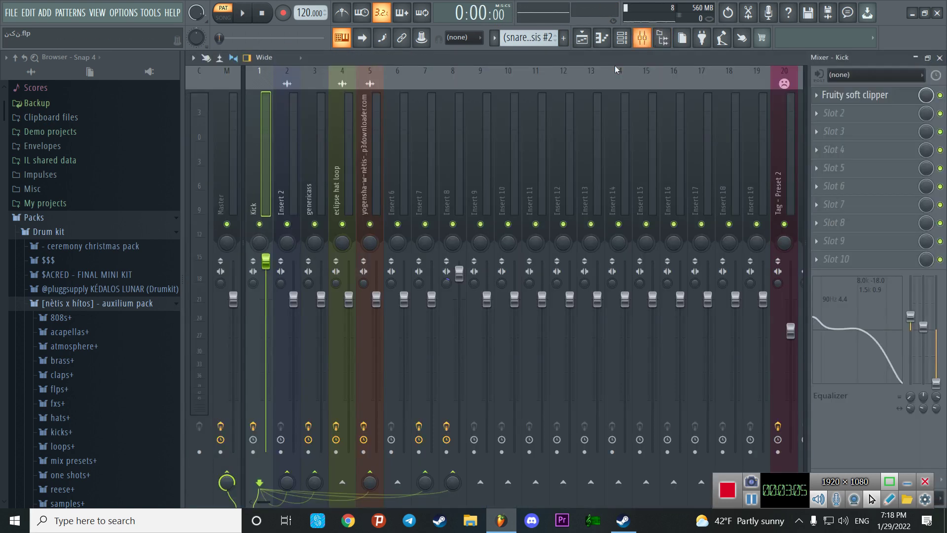
click(939, 57)
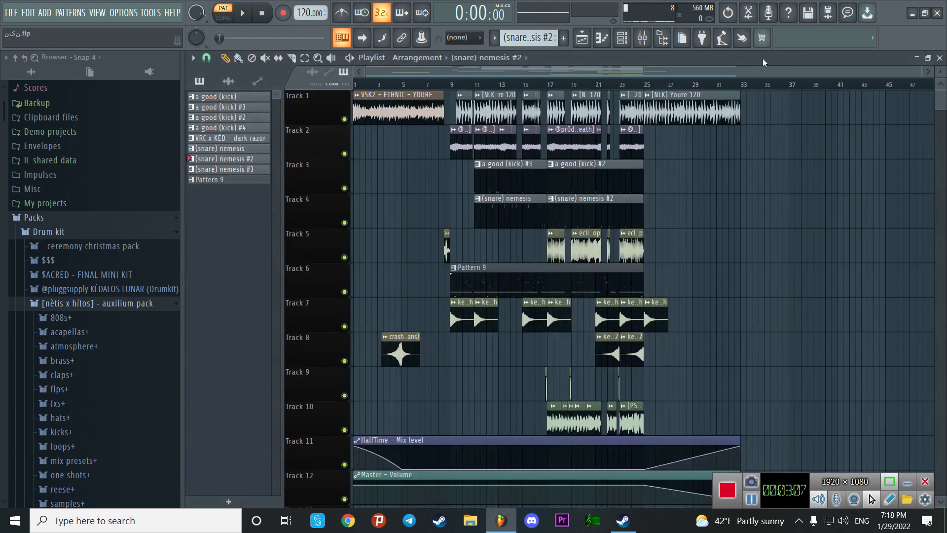
click(624, 41)
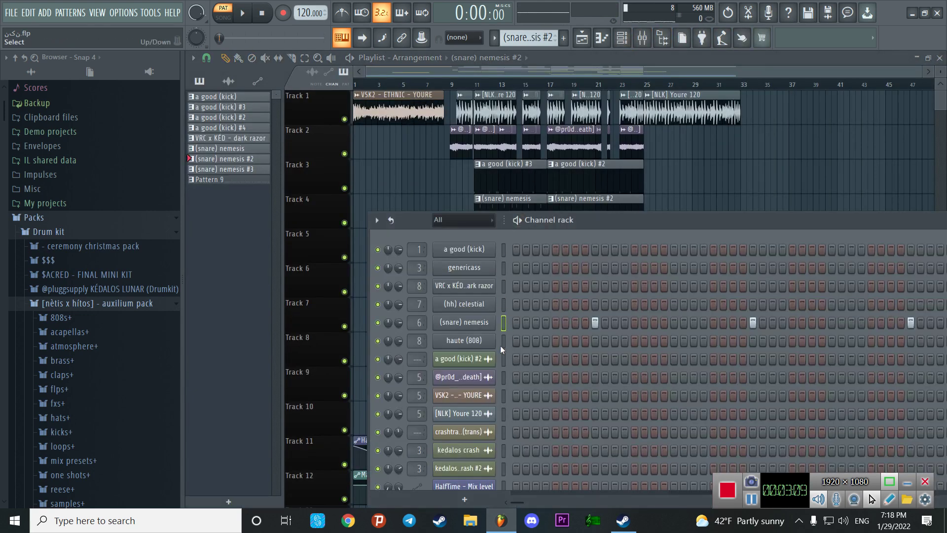
click(642, 38)
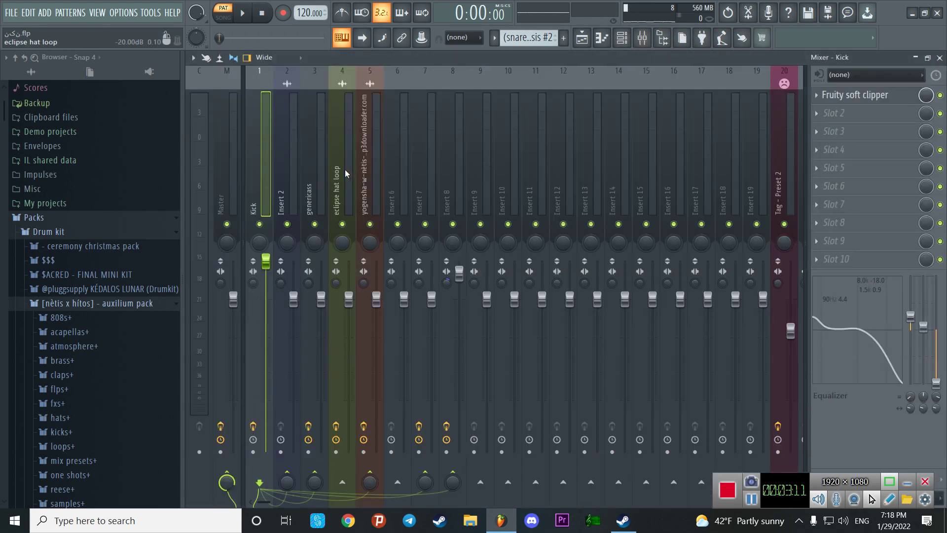
click(392, 172)
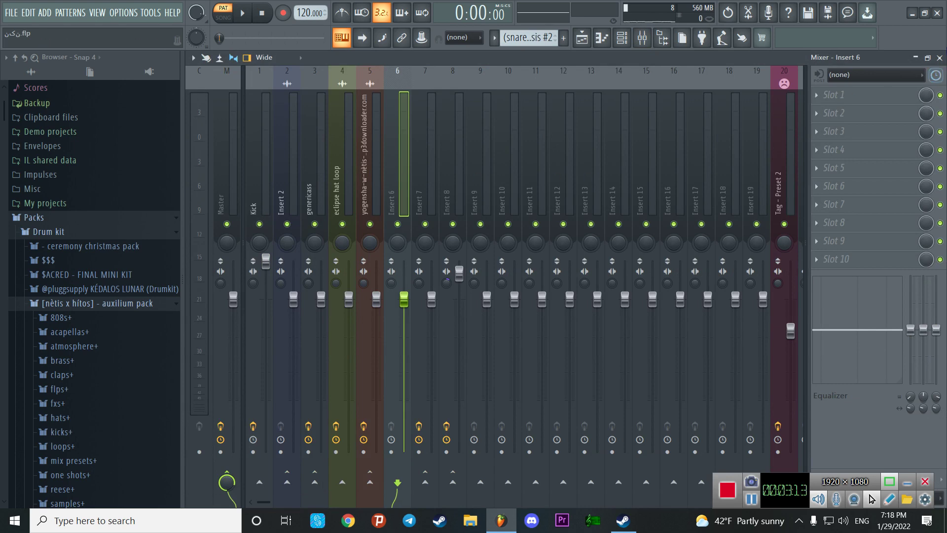
click(940, 57)
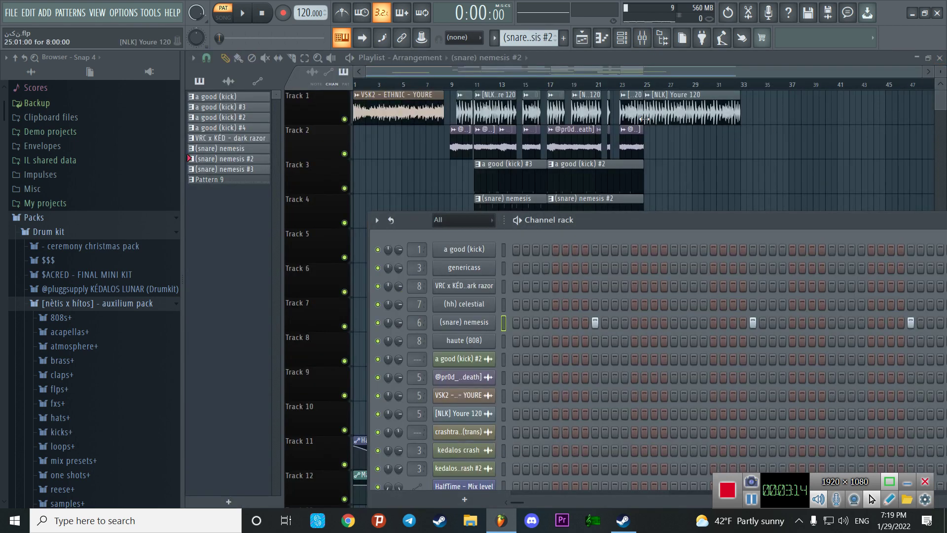
Inspect the (snare) nemesis channel's volume envelope and sample settings, then close them.
click(476, 322)
click(291, 207)
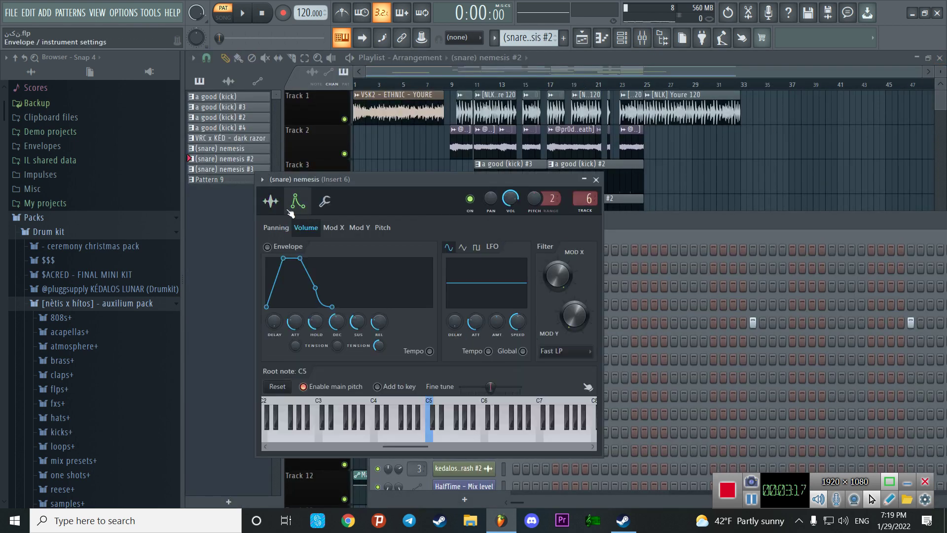
click(272, 204)
click(452, 277)
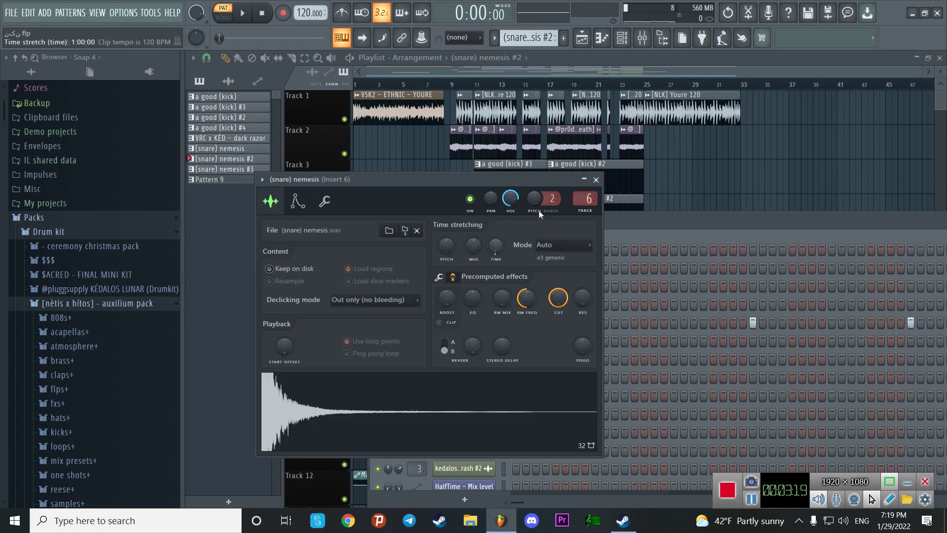
click(595, 180)
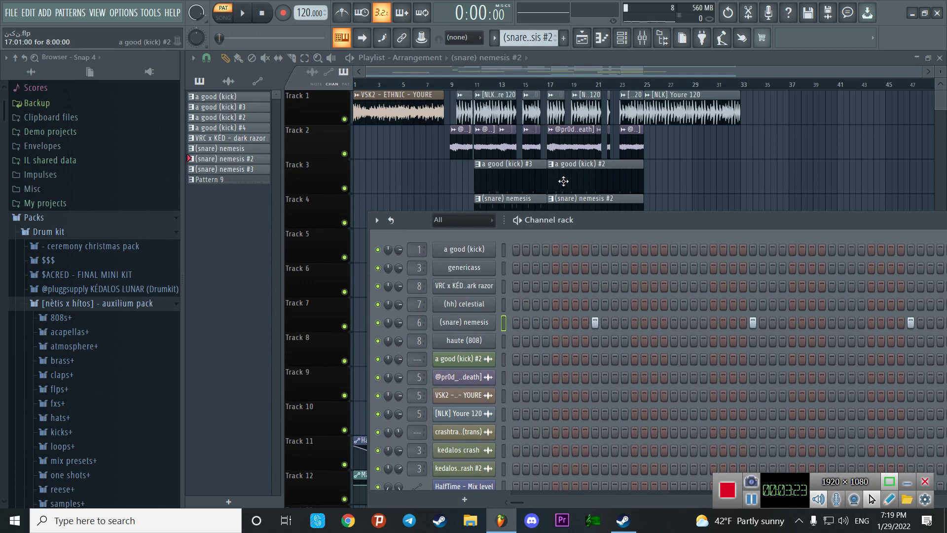
Inspect the a good (kick) channel's sample settings, precomputed effects and pitch, then return to the full playlist.
click(476, 250)
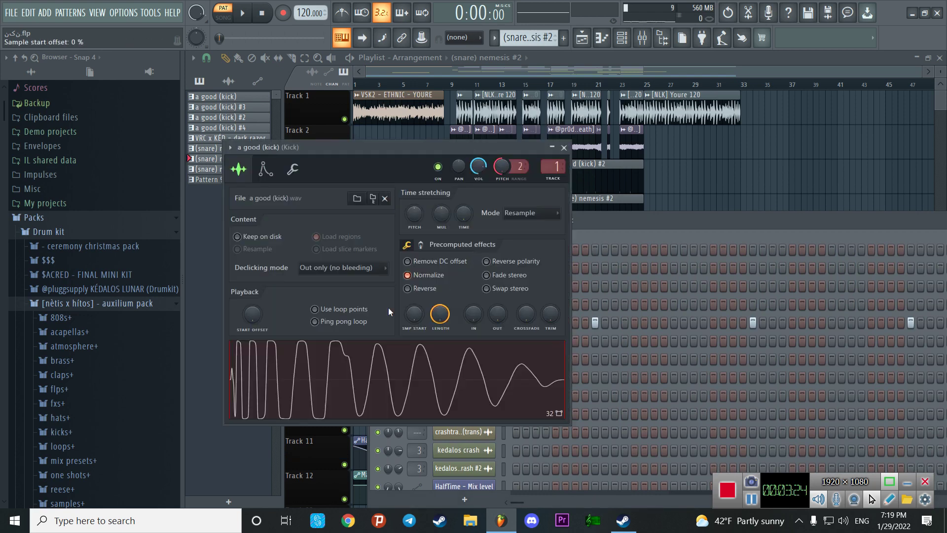
click(420, 245)
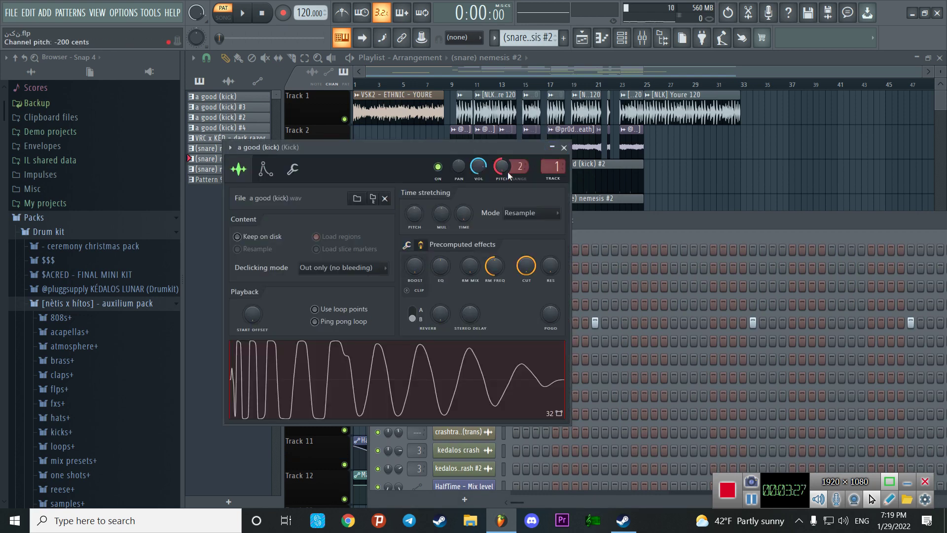
click(563, 147)
click(553, 81)
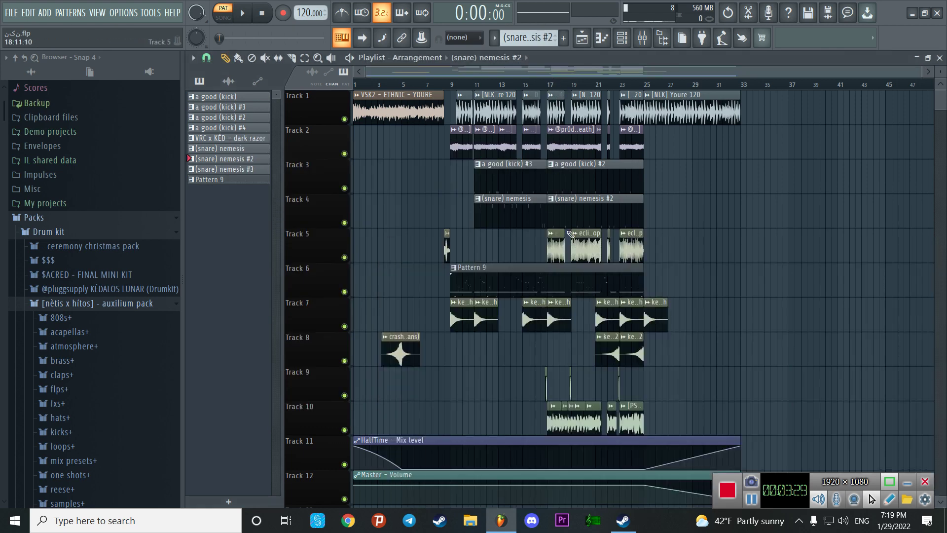
Inspect the eclipse hat loop's sample settings and its mixer track's Fruity parametric EQ 2, then return to the playlist.
click(571, 234)
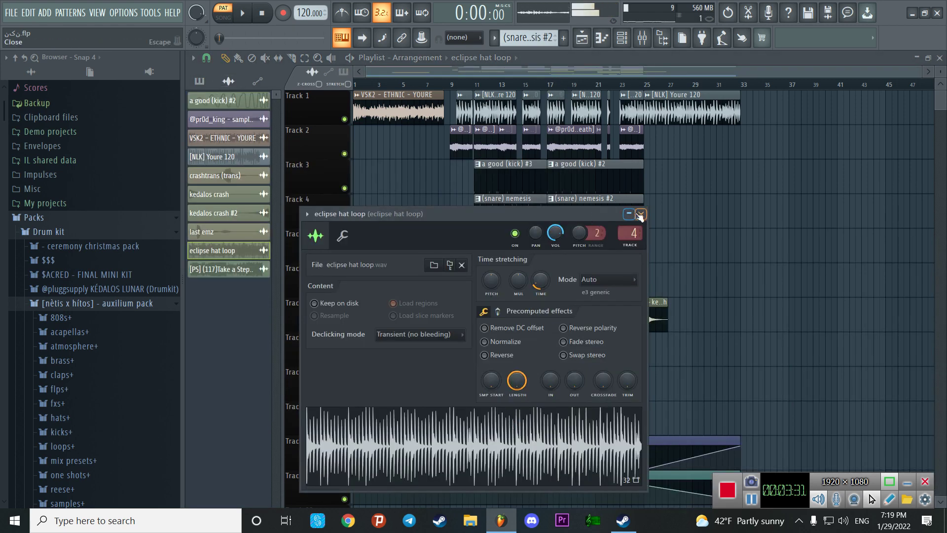
click(643, 44)
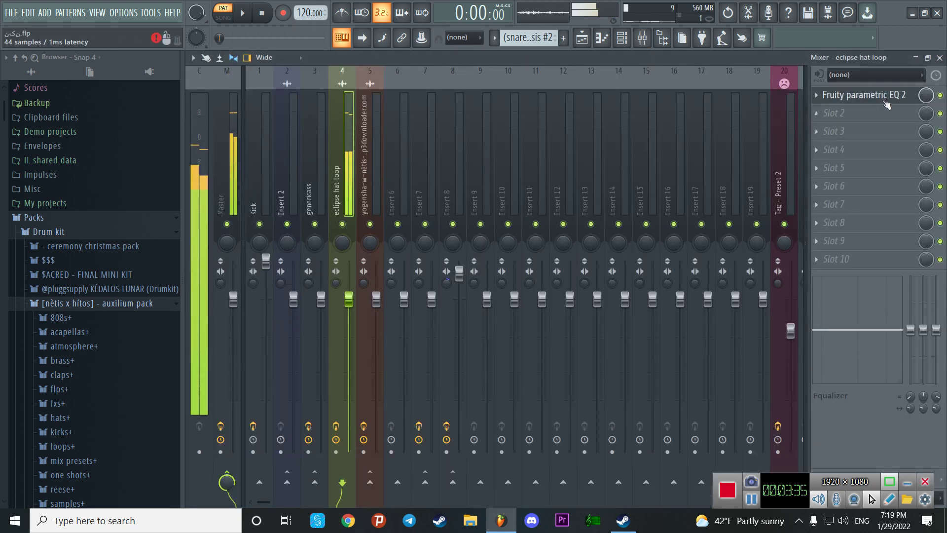
click(863, 95)
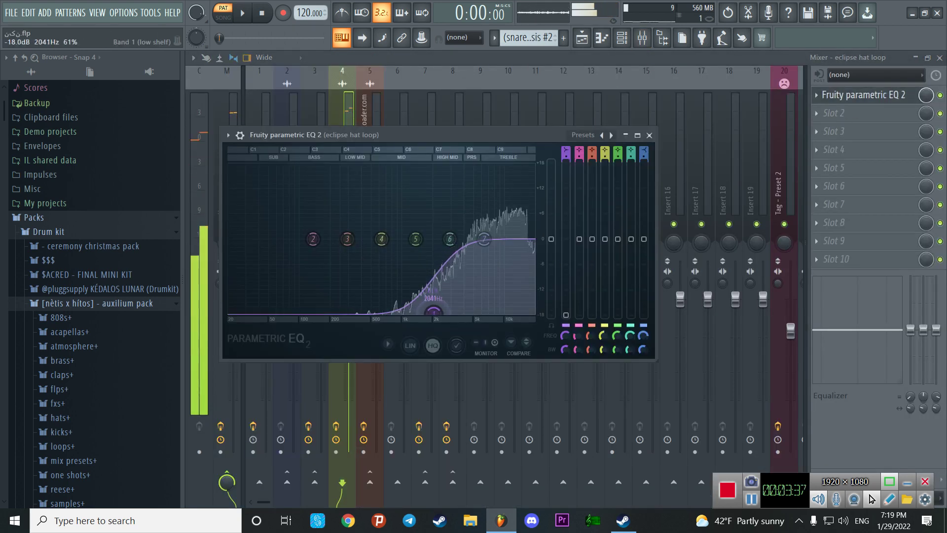
click(648, 134)
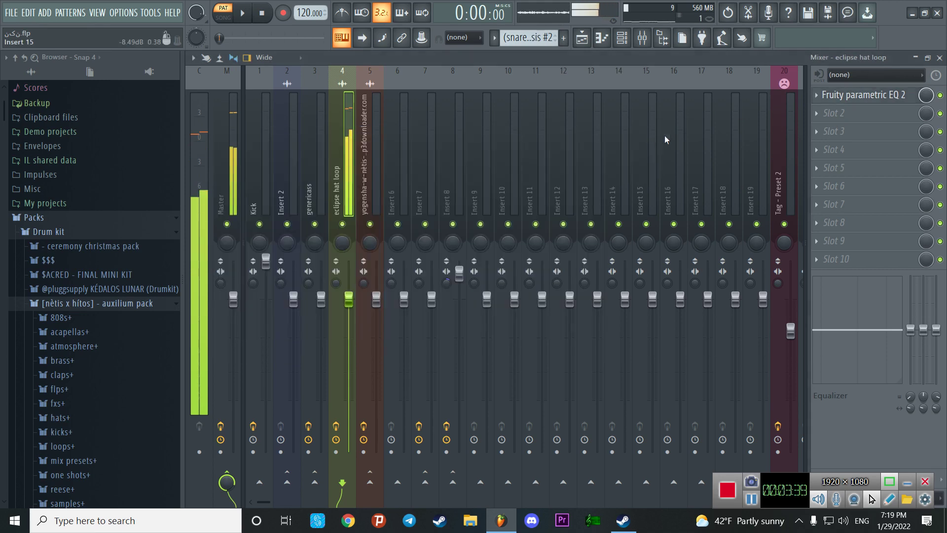
click(939, 58)
click(561, 75)
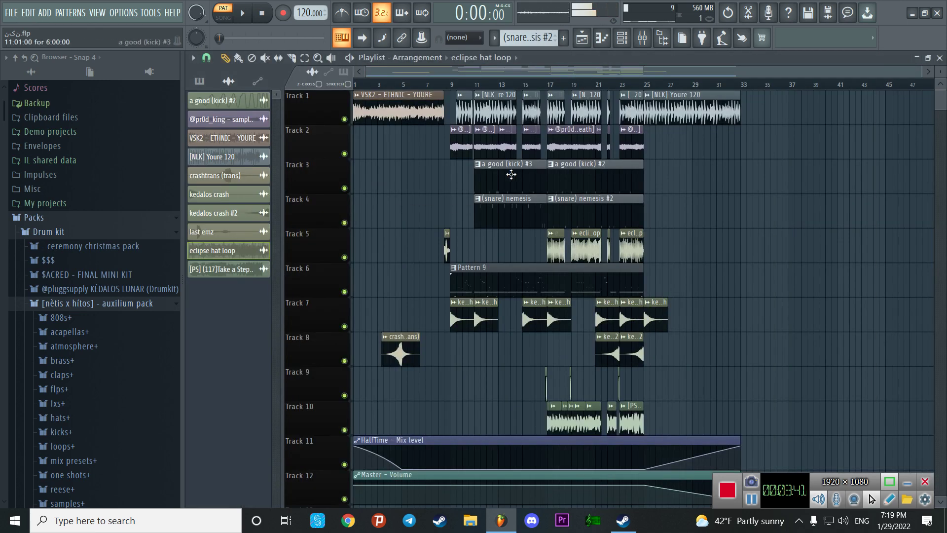
Inspect the last emz clip on Track 5 and the reverb, EQ, delay and Fresh Air effects on its Tag - Preset 2 mixer track.
double_click(446, 254)
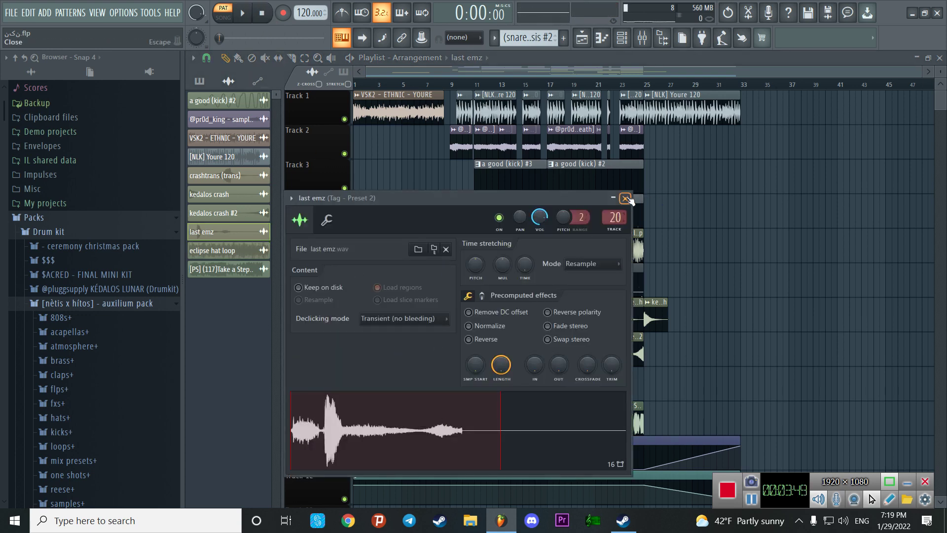
click(642, 37)
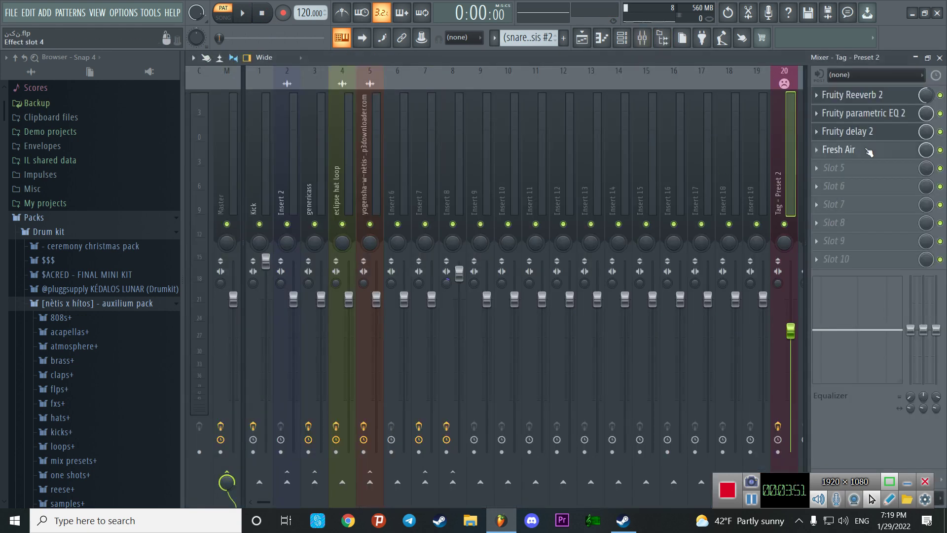
click(865, 149)
click(869, 132)
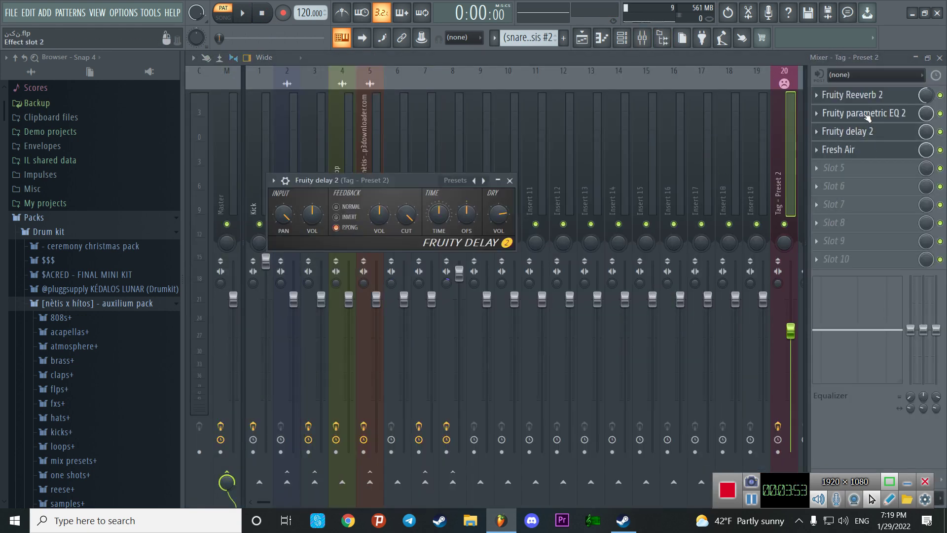
click(866, 110)
click(860, 95)
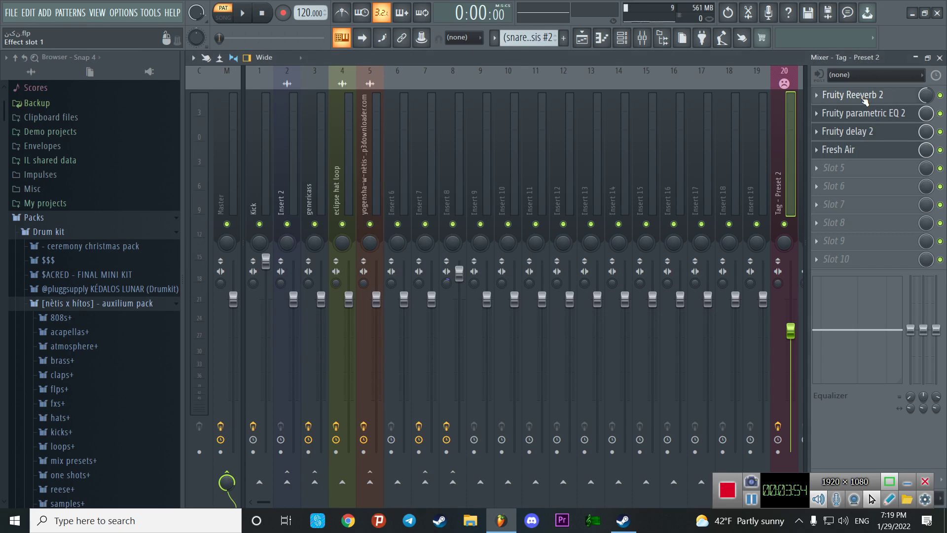
key(Escape)
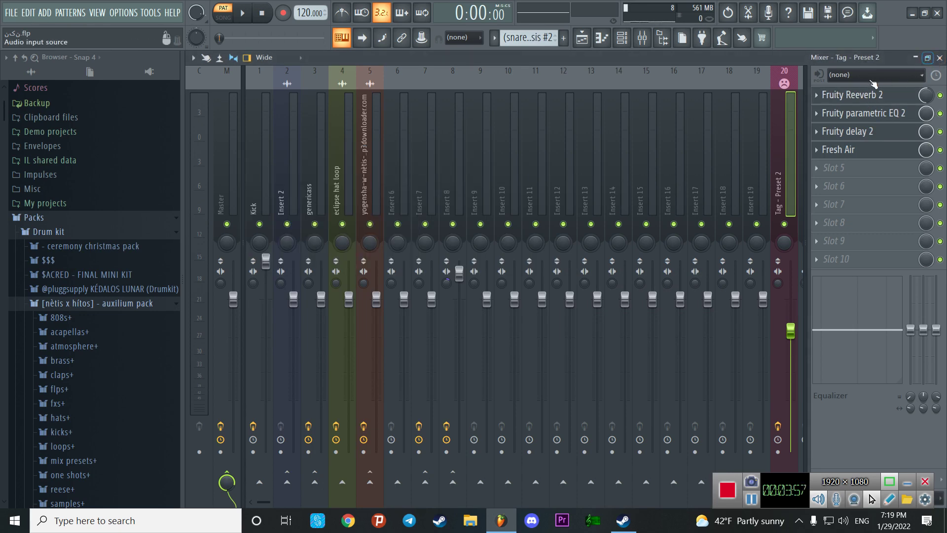
click(940, 58)
click(464, 155)
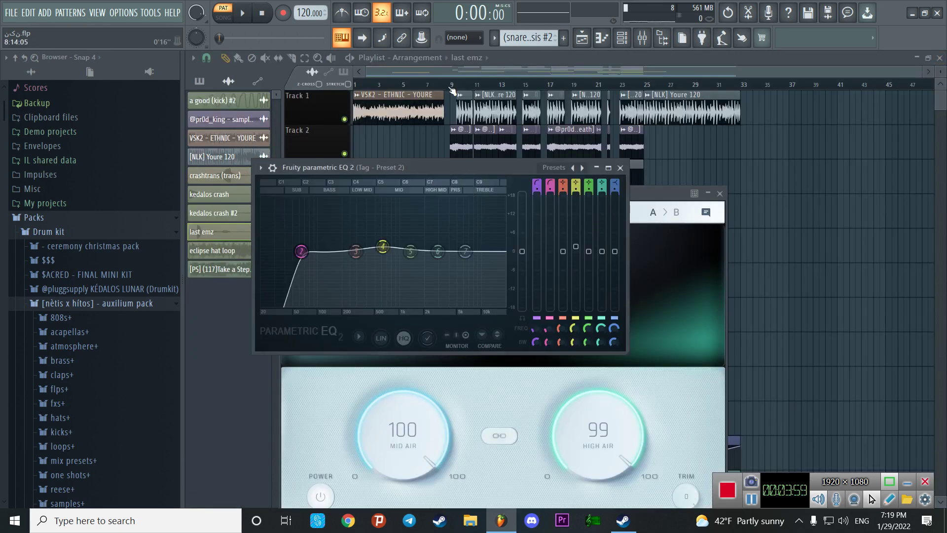
click(447, 85)
Inspect the sample settings of the crashtrans (trans), kedalos crash and kedalos crash #2 clips on Tracks 7 and 8.
scroll(433, 326, down, 1)
double_click(401, 315)
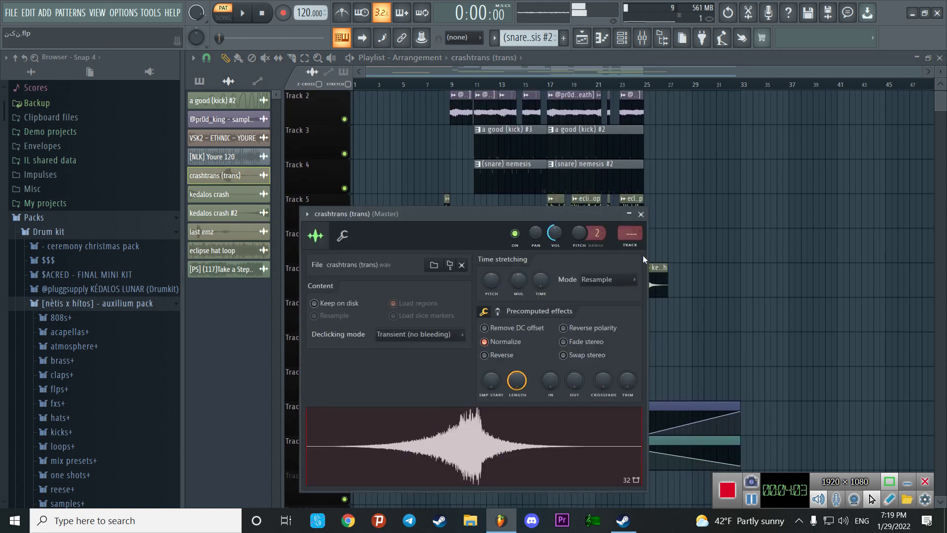
click(642, 214)
double_click(493, 274)
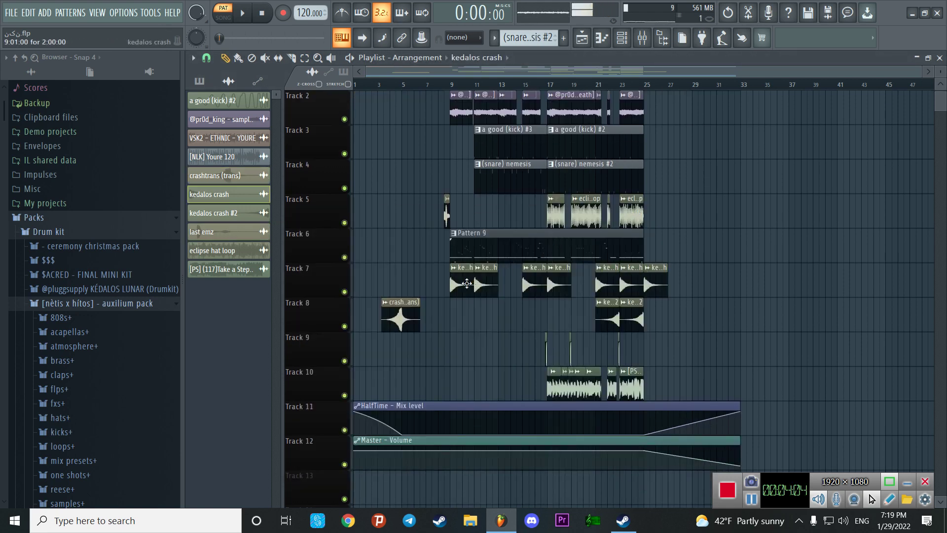
click(578, 151)
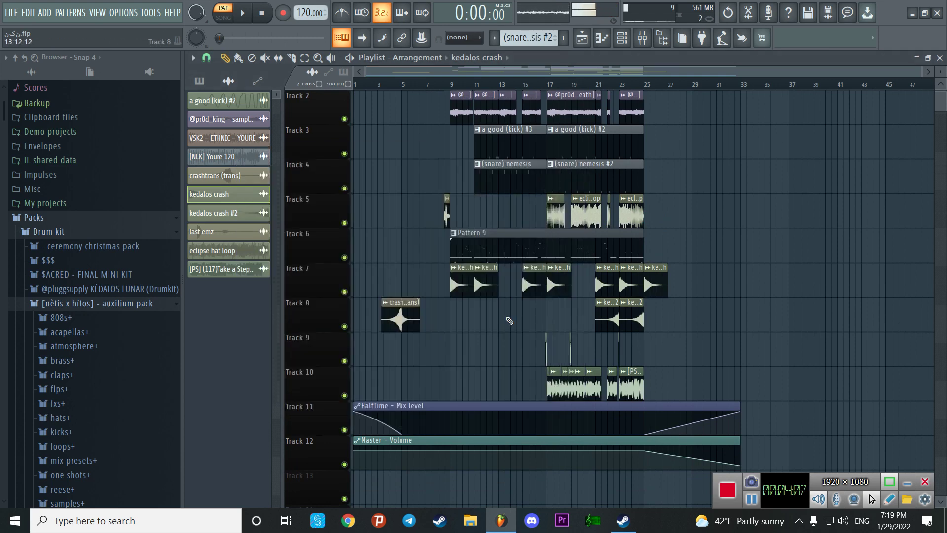
double_click(602, 312)
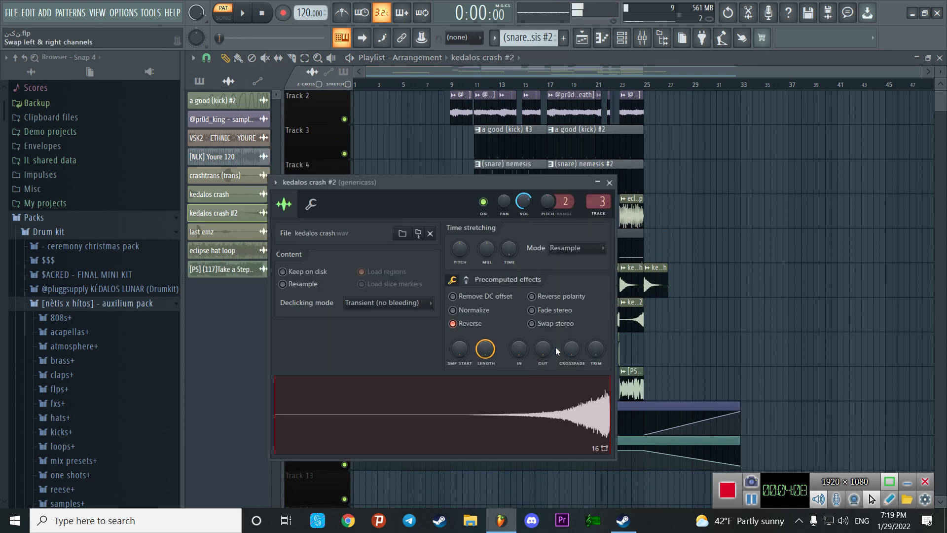
click(606, 183)
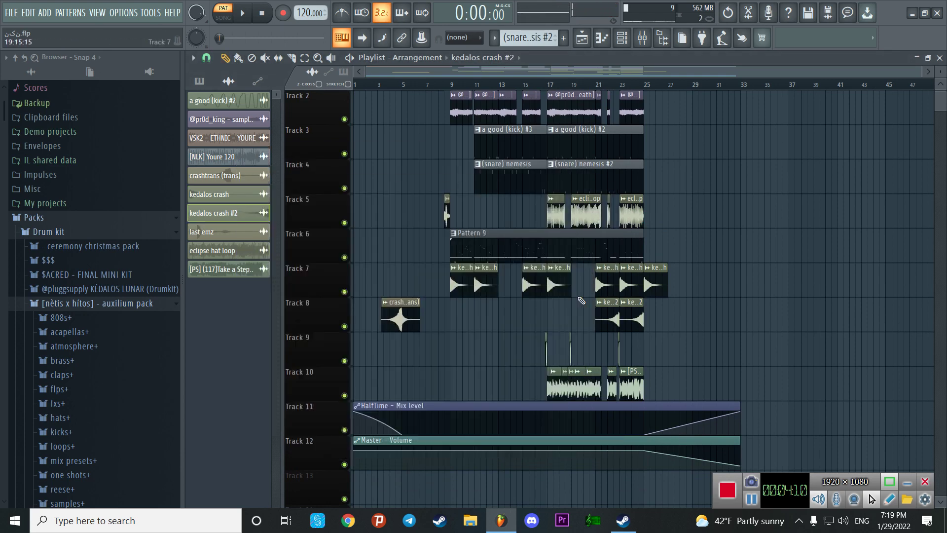
Inspect the Fruity parametric EQ 2 and the Fruity Limiter's sidechain compression on the kedalos crash's genericass mixer track.
double_click(604, 273)
click(641, 37)
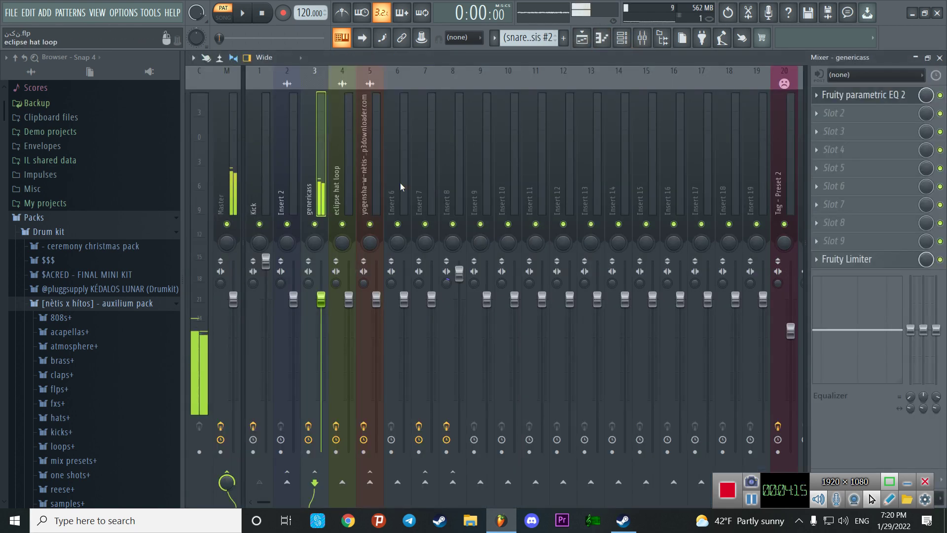
click(858, 94)
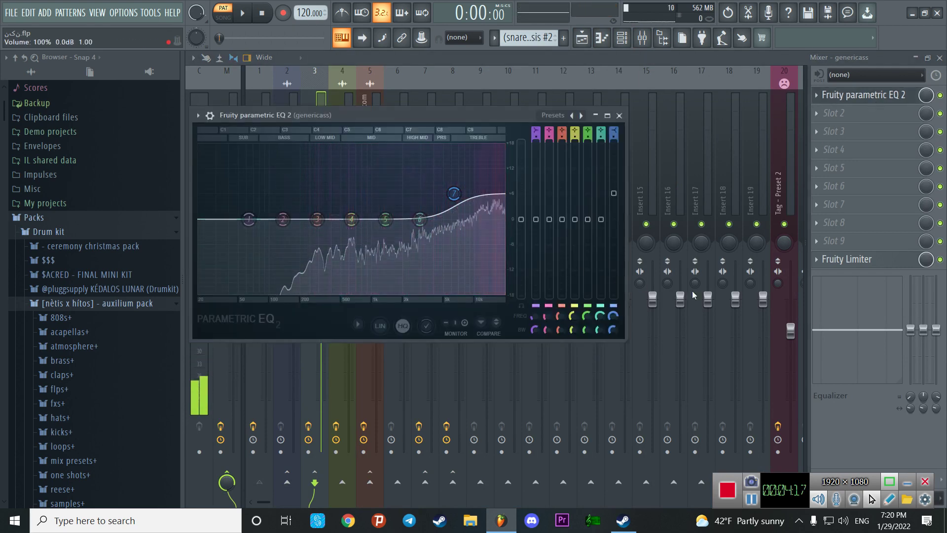
click(849, 264)
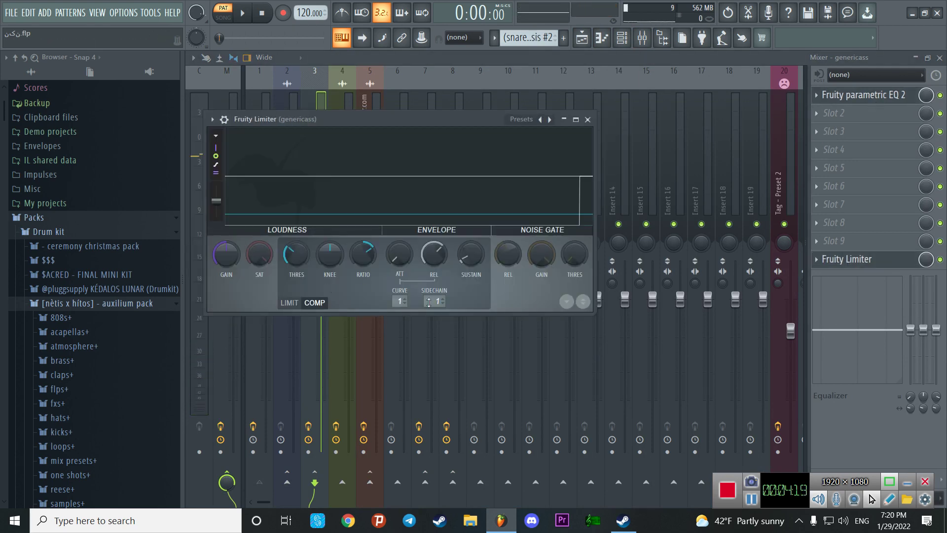
click(588, 119)
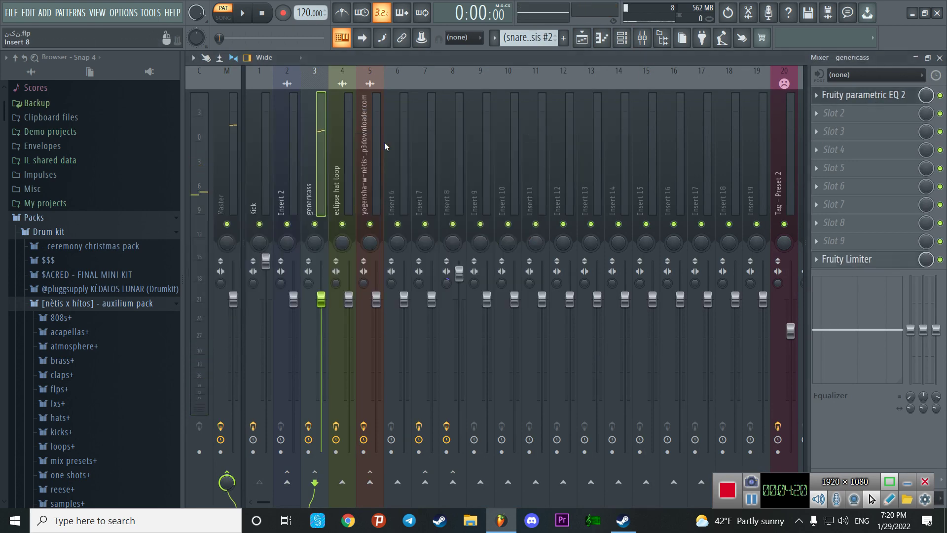
Show the Kick mixer track's sidechain routing to the other tracks, then return to the playlist.
click(253, 170)
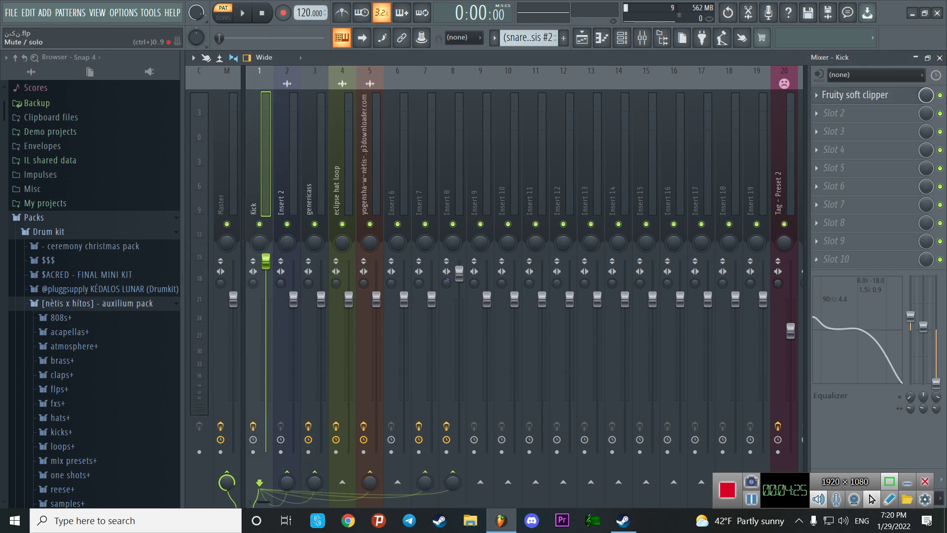
click(940, 59)
click(499, 64)
Inspect the sample settings of the a good (kick) #2 clip on Track 9 and the Take a Step Back clip on Track 10.
scroll(571, 281, down, 3)
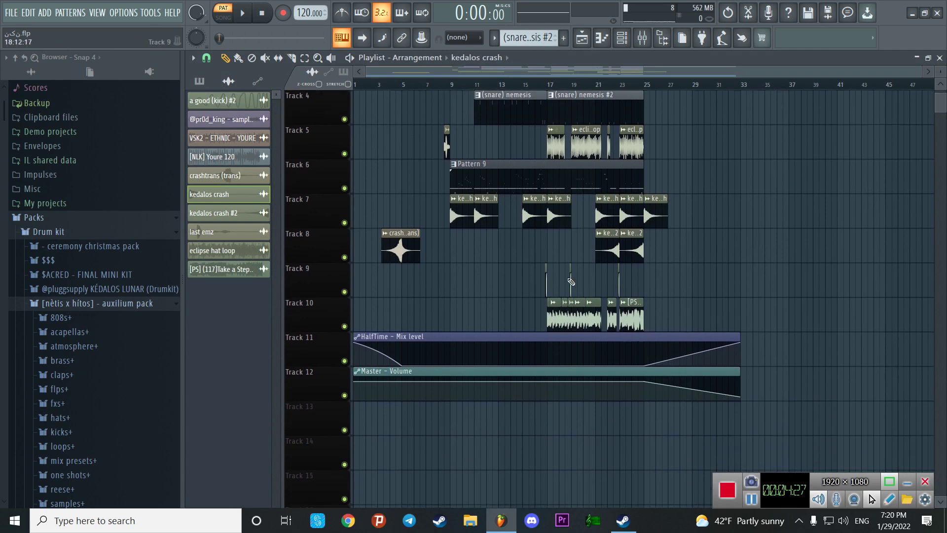
double_click(548, 282)
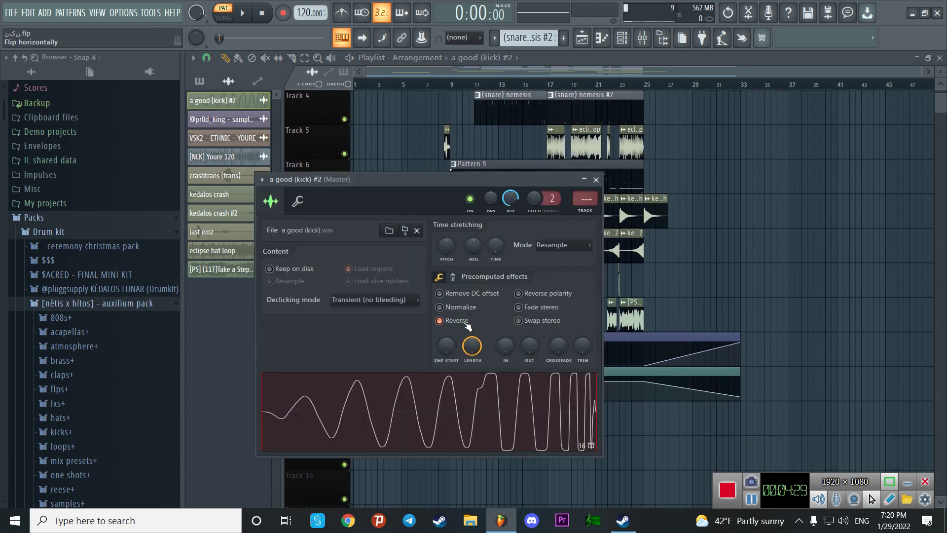
click(596, 180)
double_click(577, 321)
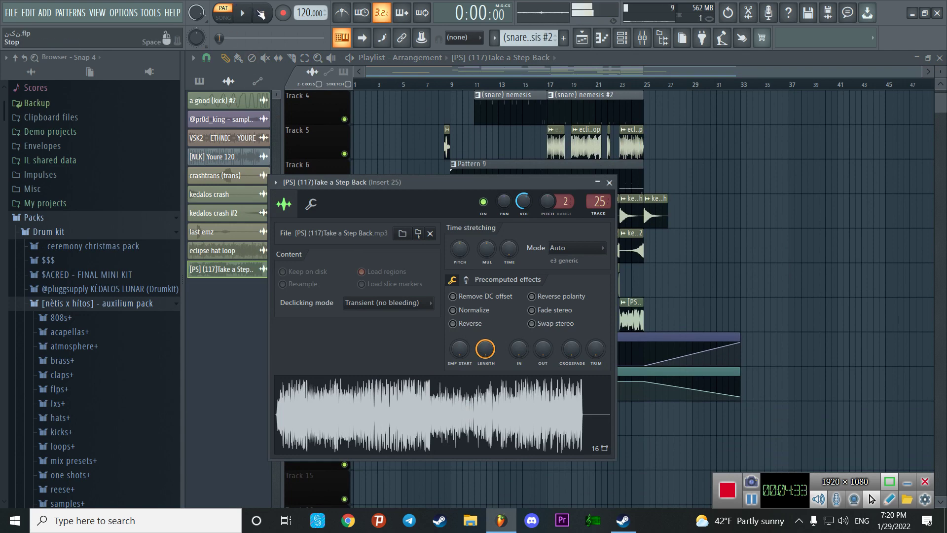
click(610, 183)
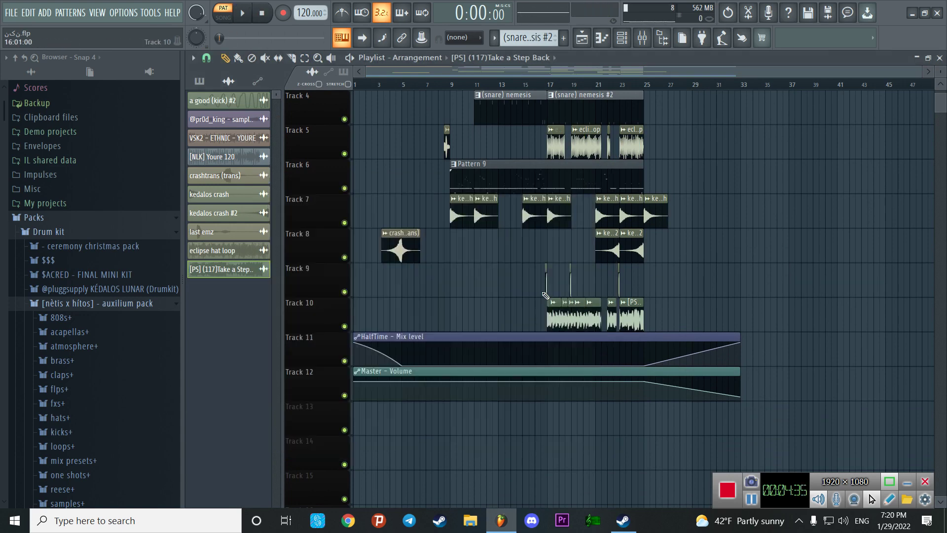
Open Pattern 9's haute (808) notes in the piano roll, start playback and look over the whole pattern across its octaves.
scroll(522, 212, up, 3)
double_click(502, 274)
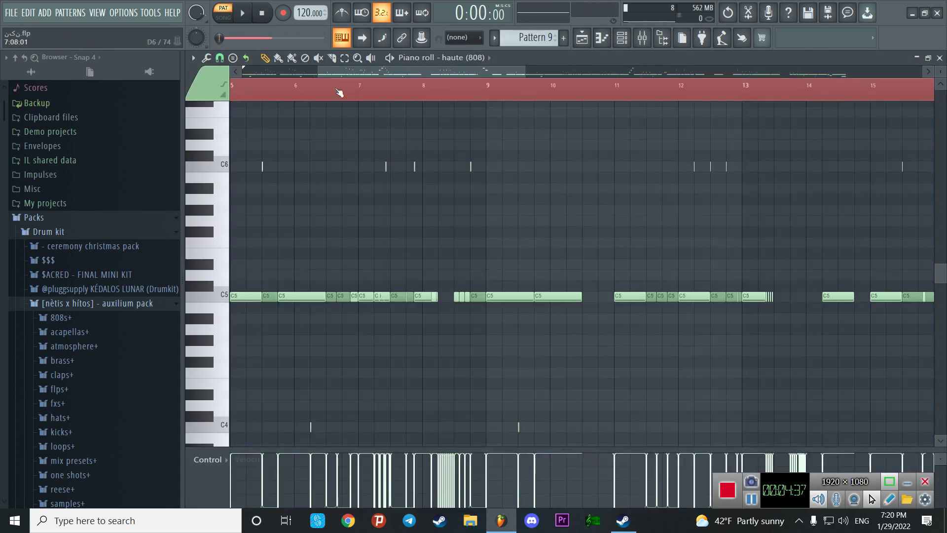
click(242, 14)
scroll(267, 98, down, 5)
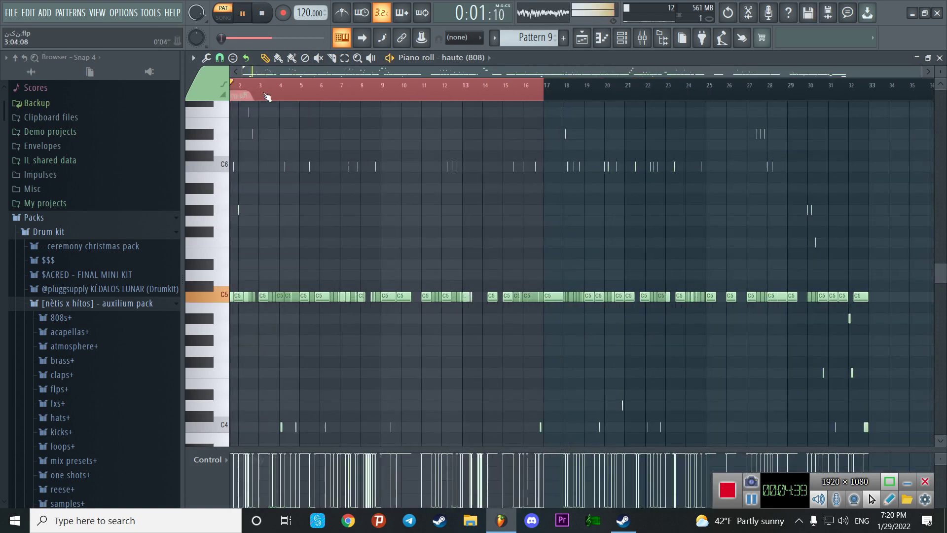
scroll(391, 192, down, 3)
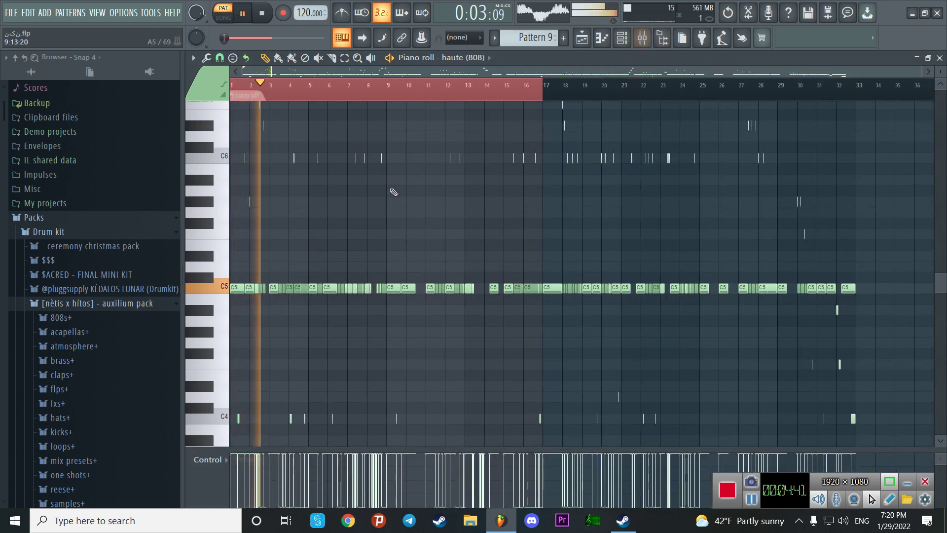
scroll(359, 195, up, 8)
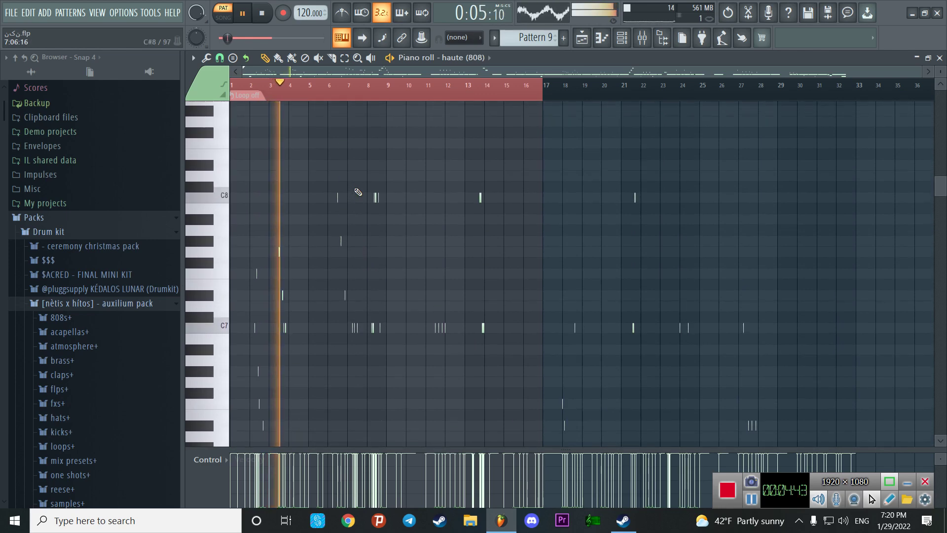
scroll(355, 195, down, 2)
scroll(322, 92, up, 1)
scroll(323, 93, up, 4)
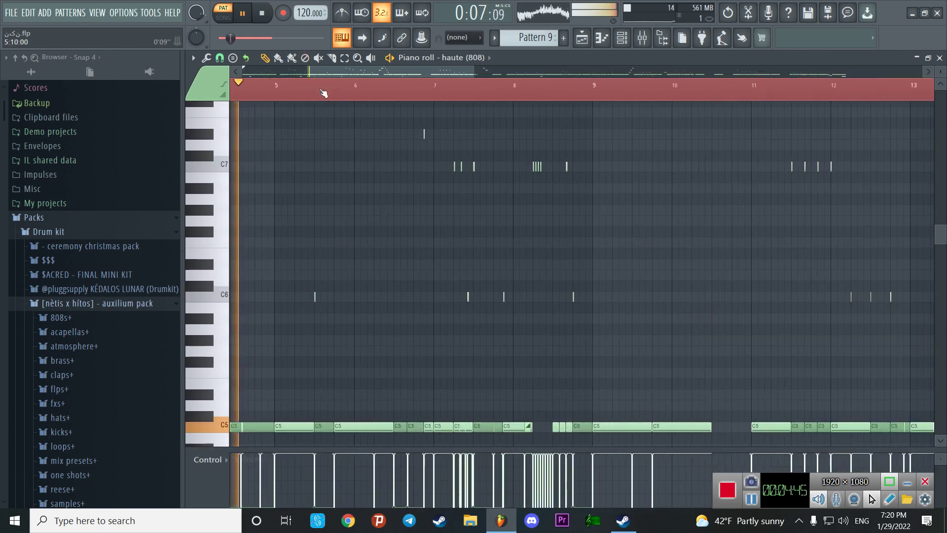
Examine the haute (808) notes and octave slides in bars 5 to 10 closely while the pattern plays.
scroll(317, 226, down, 2)
scroll(364, 334, up, 2)
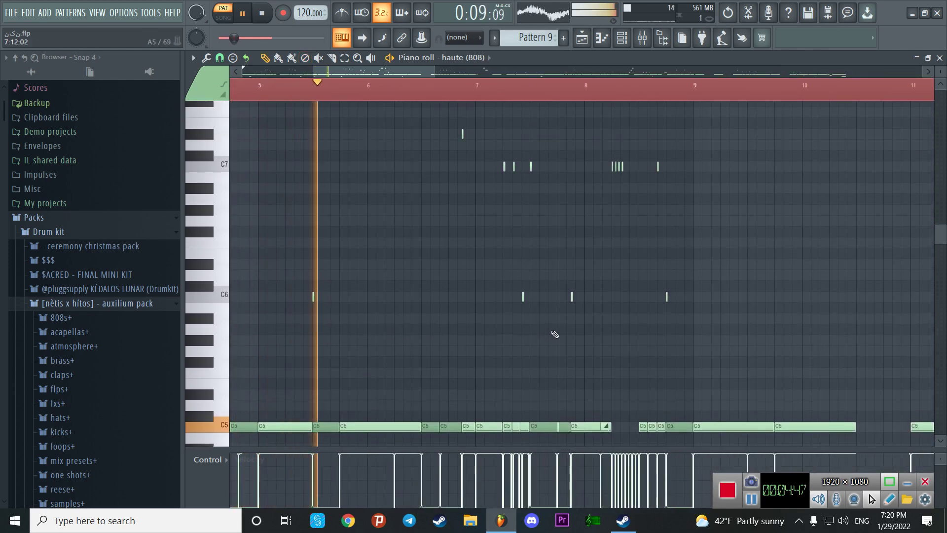
scroll(586, 328, up, 3)
scroll(587, 327, up, 1)
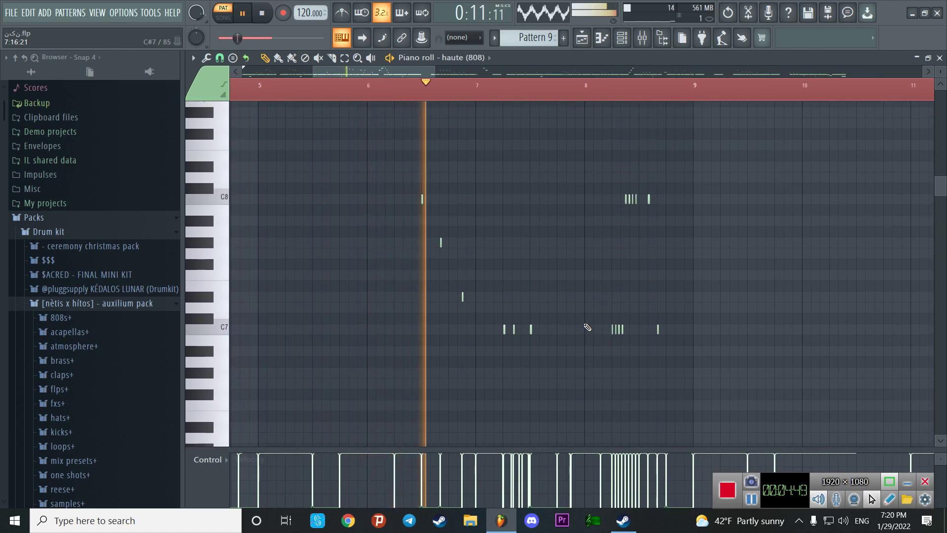
scroll(589, 355, down, 6)
scroll(632, 326, up, 2)
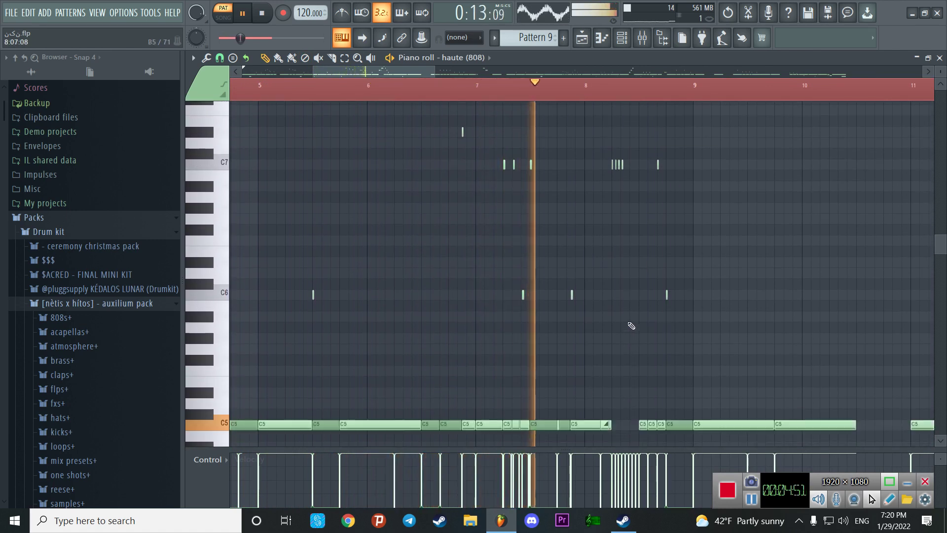
scroll(631, 325, down, 2)
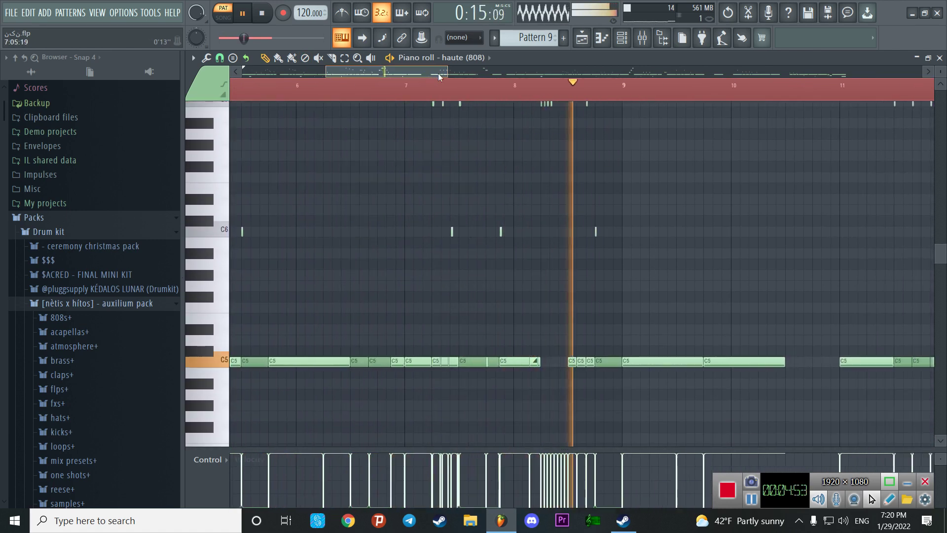
scroll(573, 296, up, 3)
scroll(614, 340, down, 8)
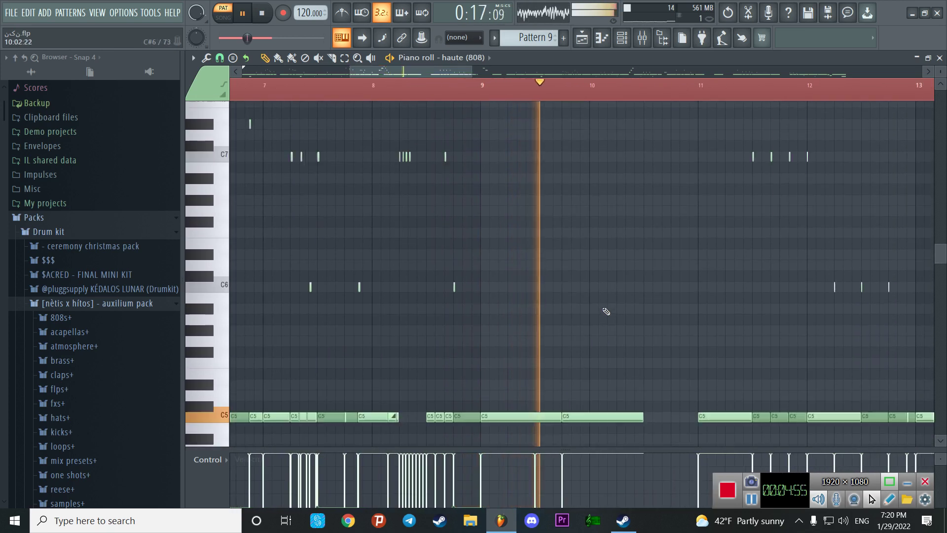
scroll(682, 363, up, 2)
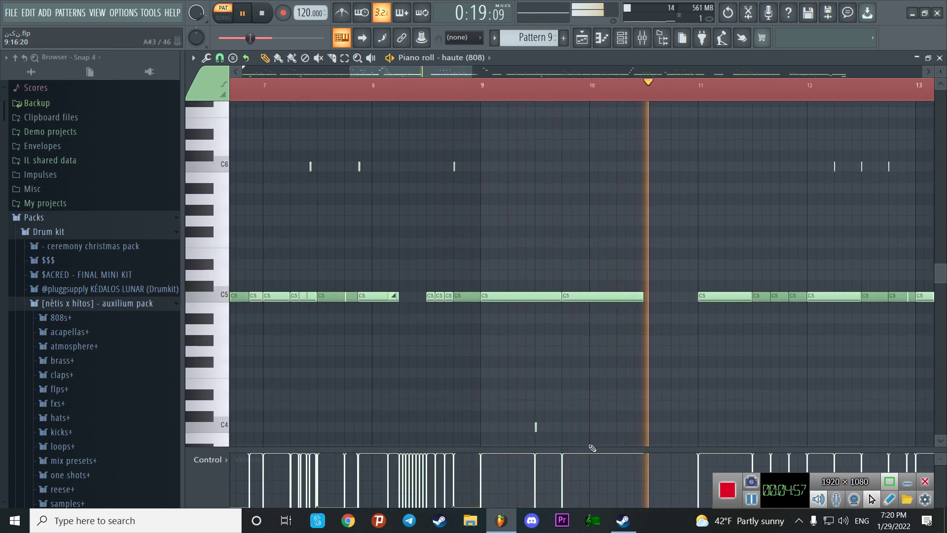
Enlarge the note area, examine the haute (808) notes in bars 11 to 17, and stop playback.
drag(587, 448, 592, 516)
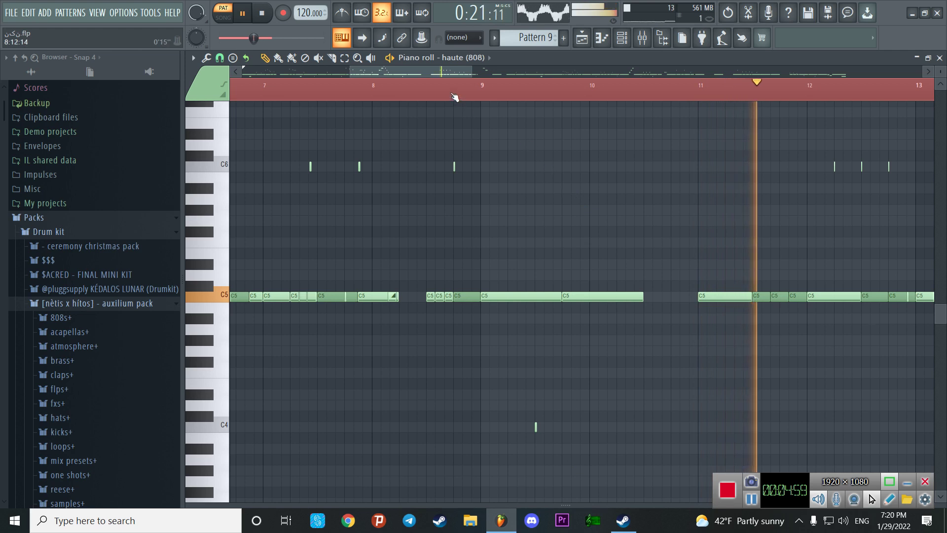
scroll(569, 283, up, 6)
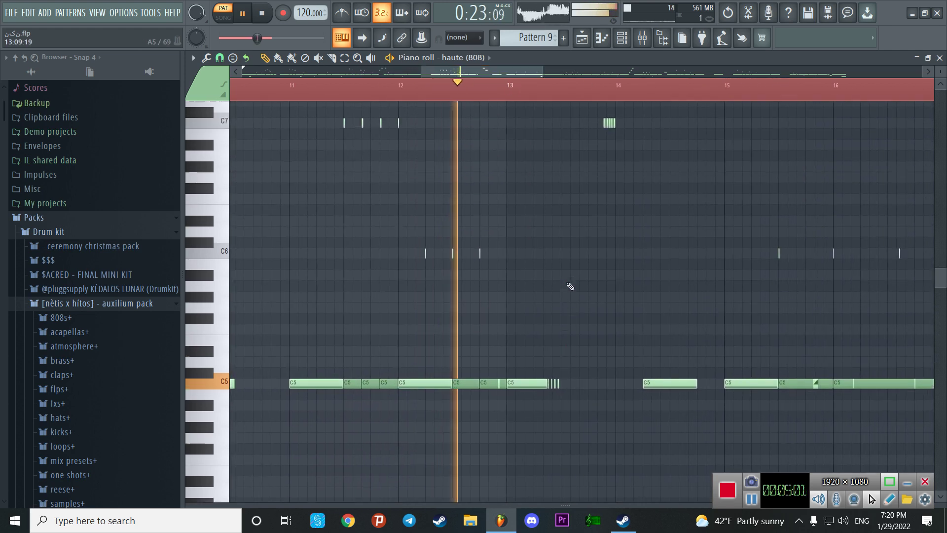
scroll(672, 307, down, 4)
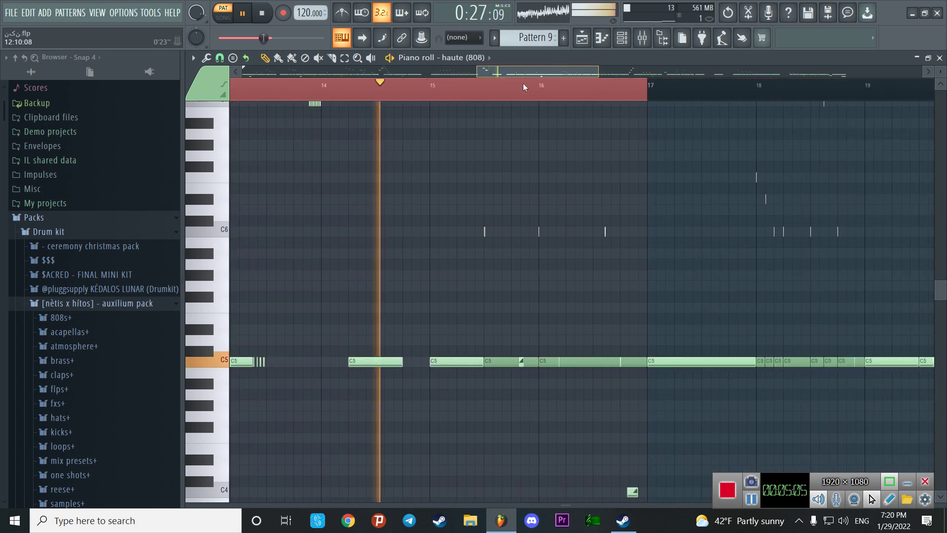
scroll(528, 249, down, 3)
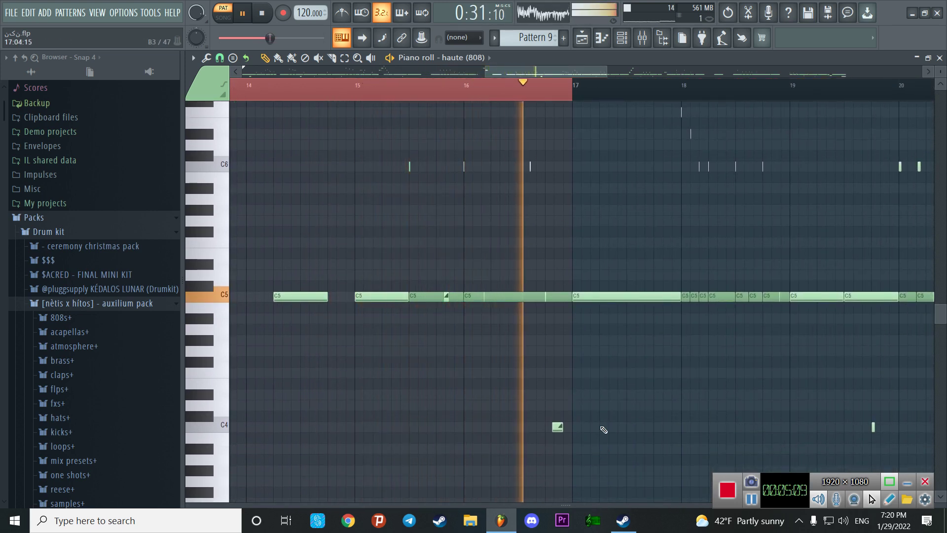
key(space)
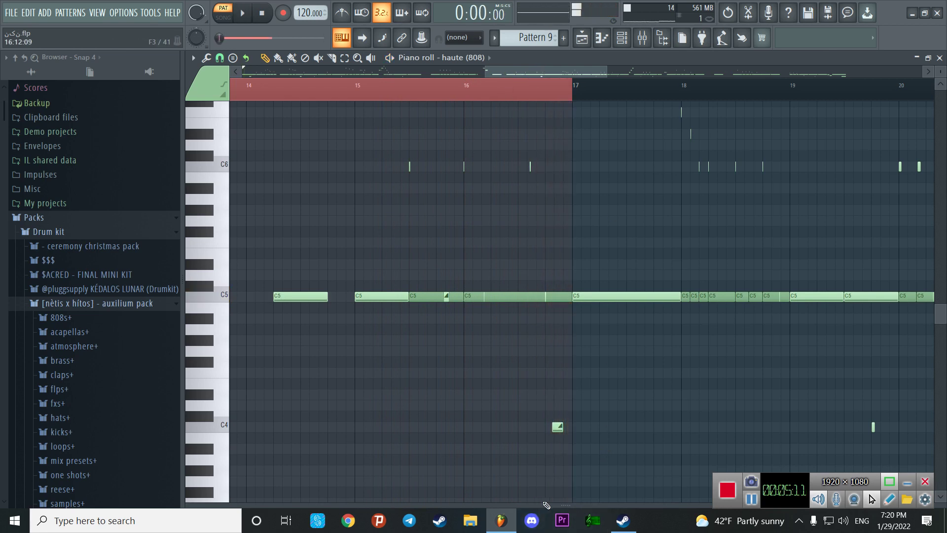
Enlarge the control lane to examine the haute (808) note velocities back to the pattern's start, then close the piano roll.
mouse_move(545, 504)
mouse_down()
mouse_move(555, 423)
mouse_move(527, 292)
mouse_up()
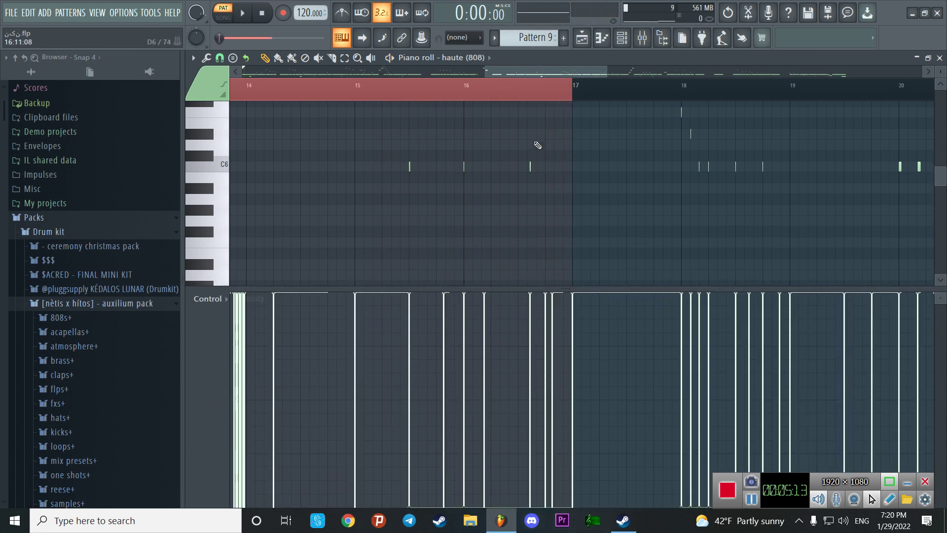
drag(566, 73, 272, 80)
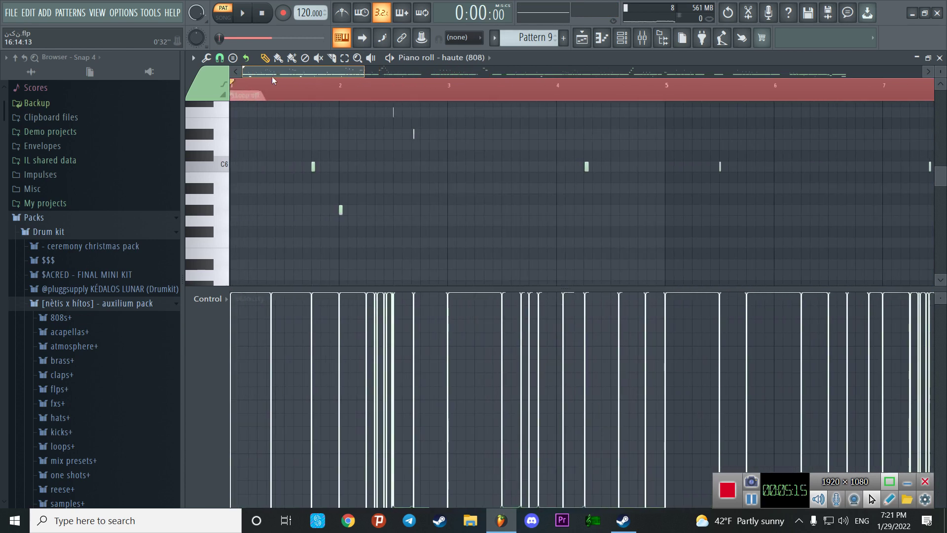
click(940, 59)
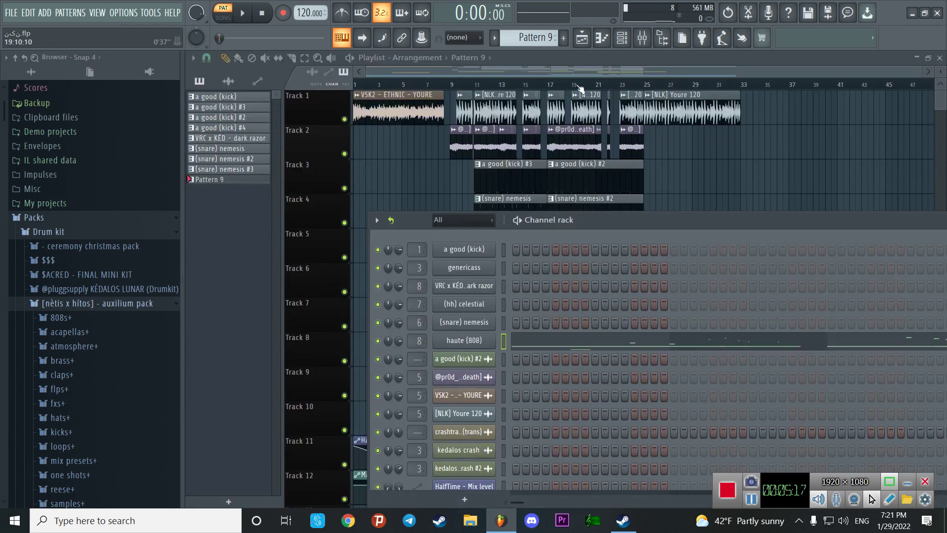
Inspect the volume envelope and sample settings of the haute (808) channel.
click(460, 344)
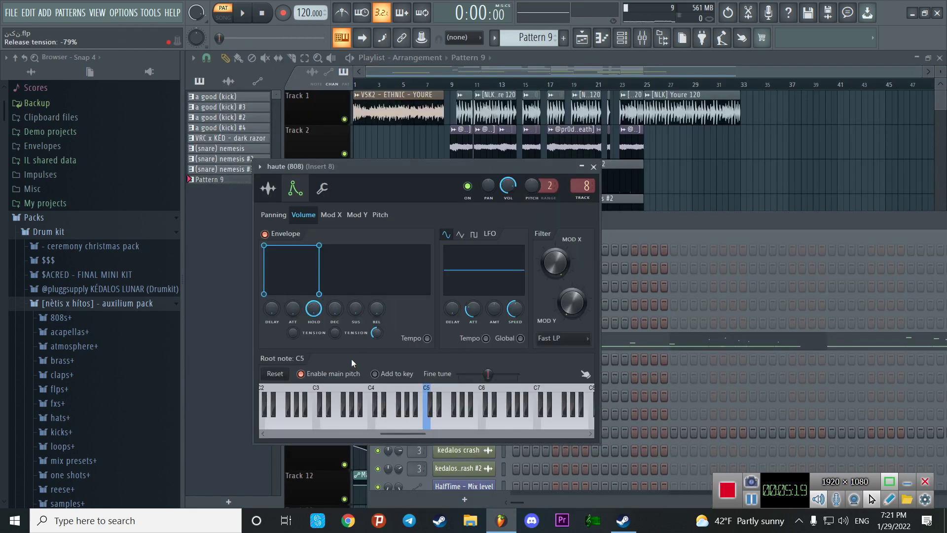
click(268, 188)
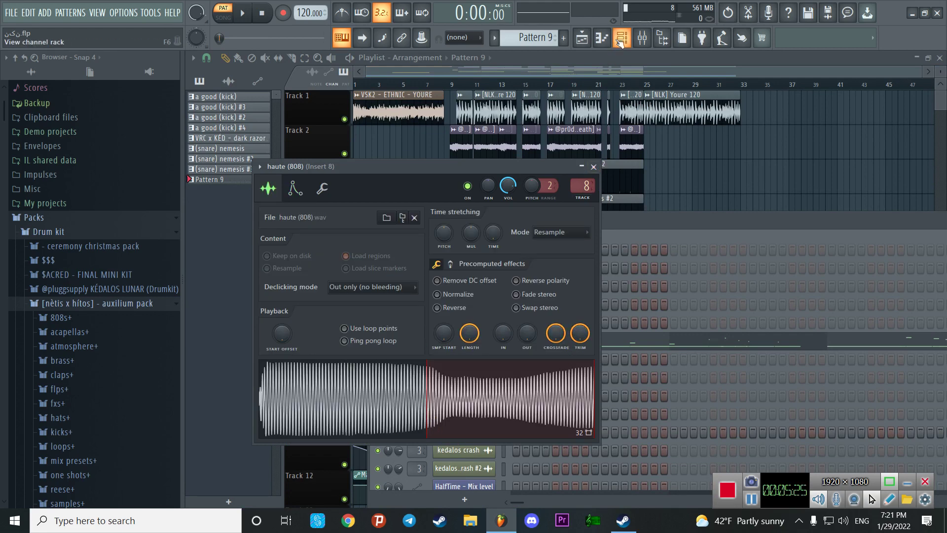
Inspect the two parametric EQs, Fruity Blood Overdrive and Devil-Loc Deluxe on the 808's Insert 8 mixer track.
click(636, 45)
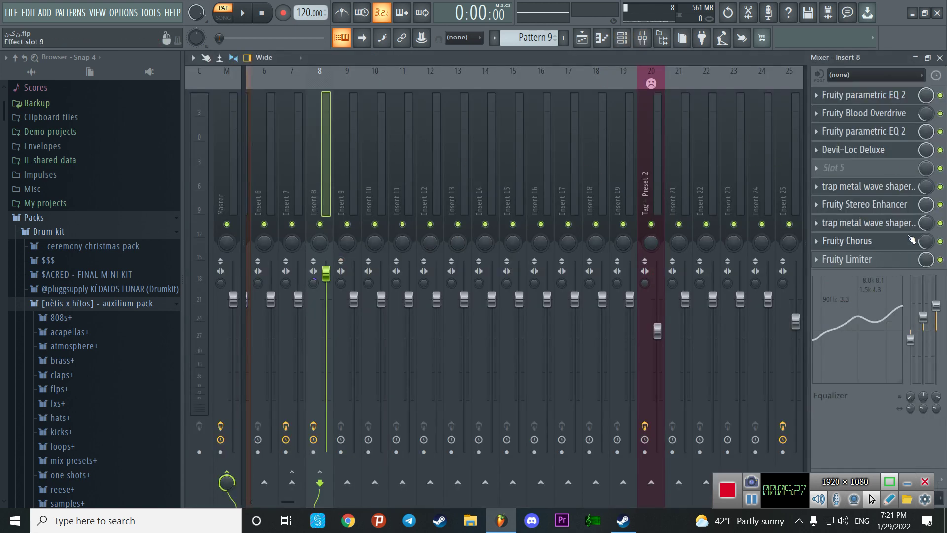
click(870, 96)
click(874, 113)
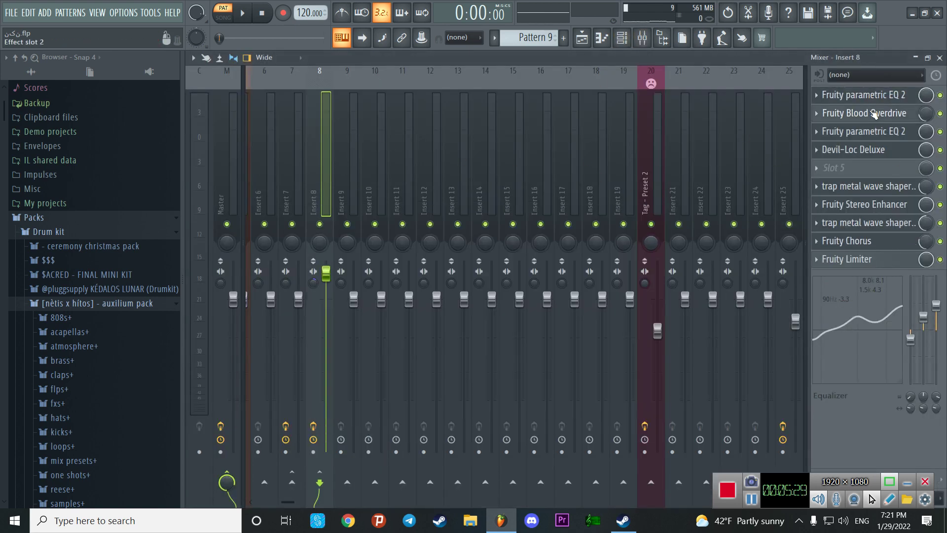
click(875, 131)
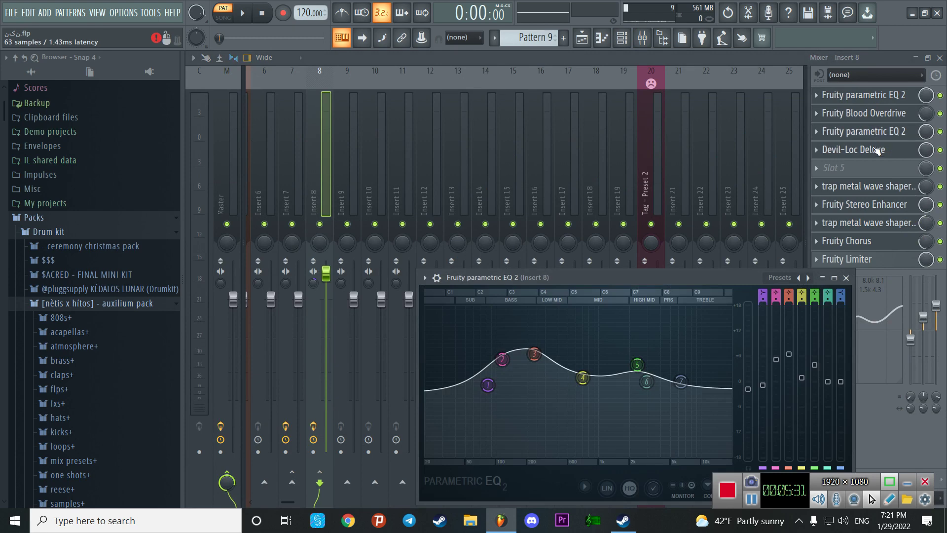
click(876, 149)
Inspect both trap metal wave shapers, Fruity Stereo Enhancer, Fruity Chorus and Fruity Limiter on the Insert 8 mixer track.
click(867, 187)
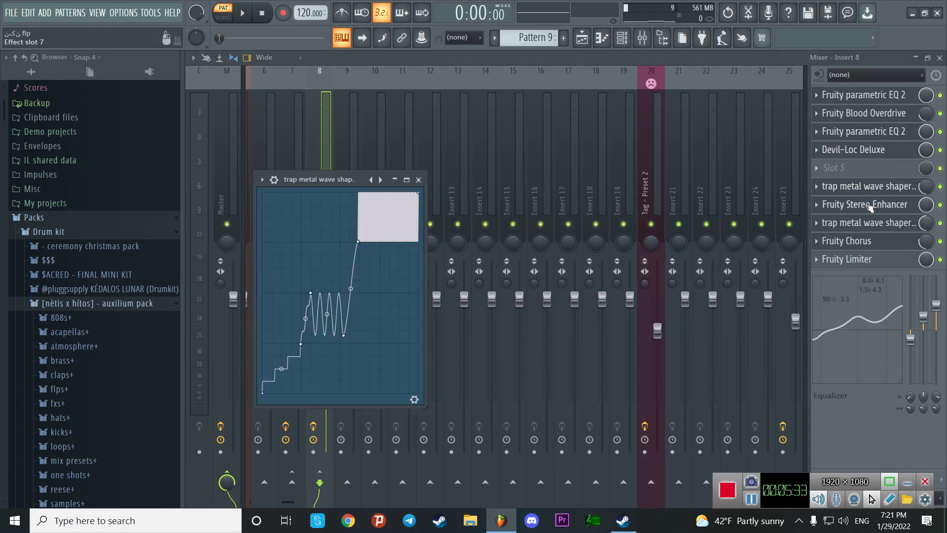
click(869, 207)
click(871, 222)
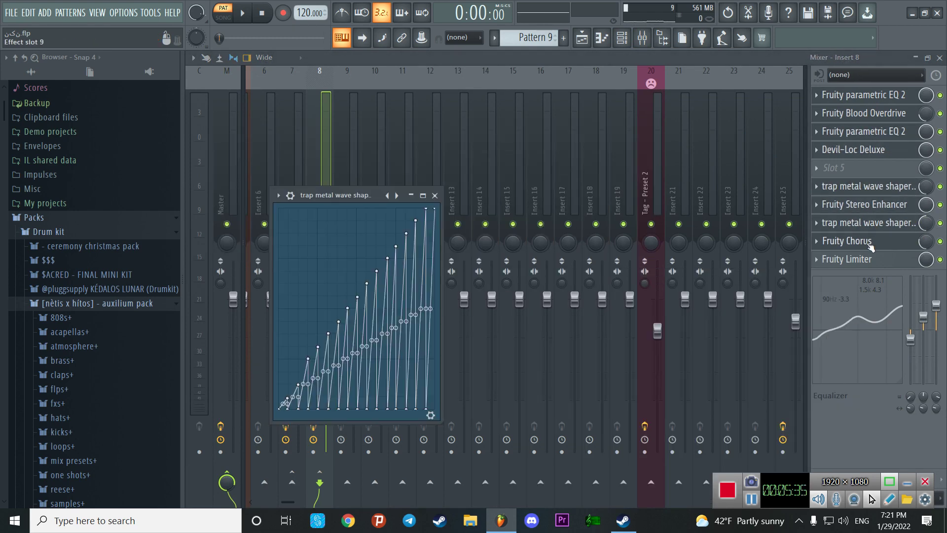
click(870, 241)
click(872, 262)
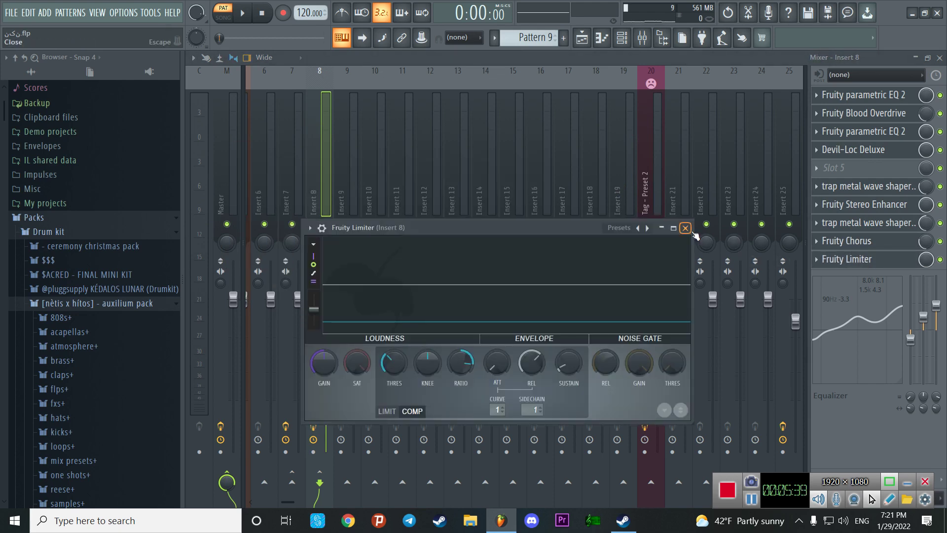
click(685, 228)
Review the effect chains and routing of the Kick, genericass, eclipse hat loop and yogensha mixer tracks.
scroll(500, 173, up, 5)
click(257, 202)
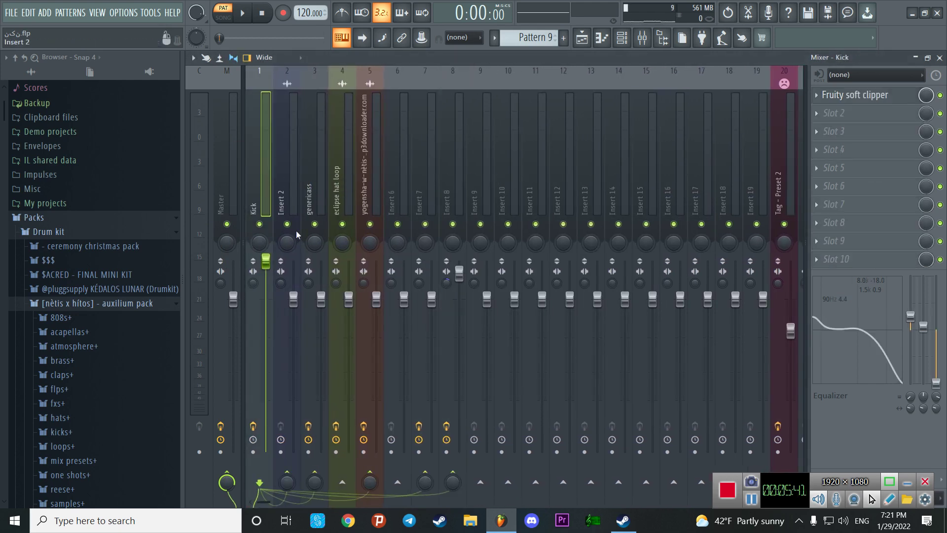
click(358, 187)
click(342, 180)
click(305, 184)
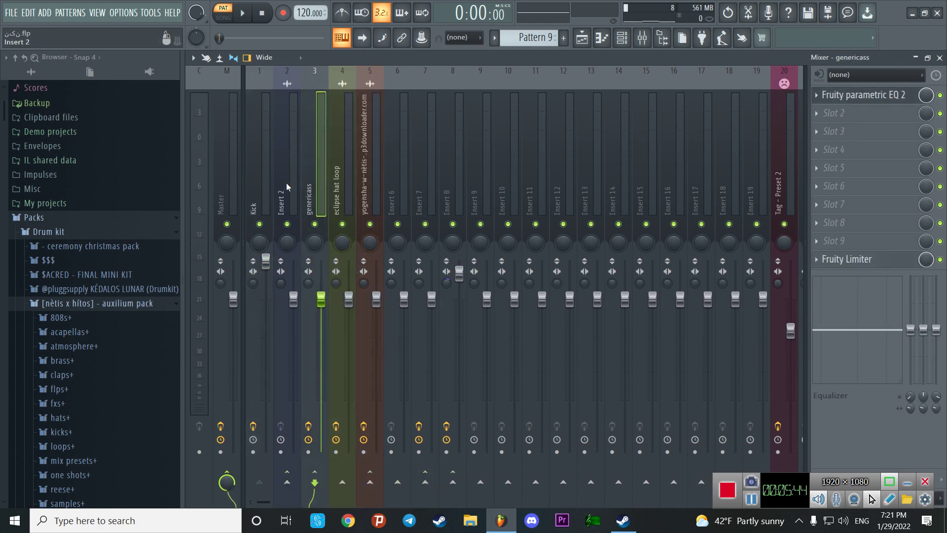
click(331, 182)
click(318, 180)
click(359, 173)
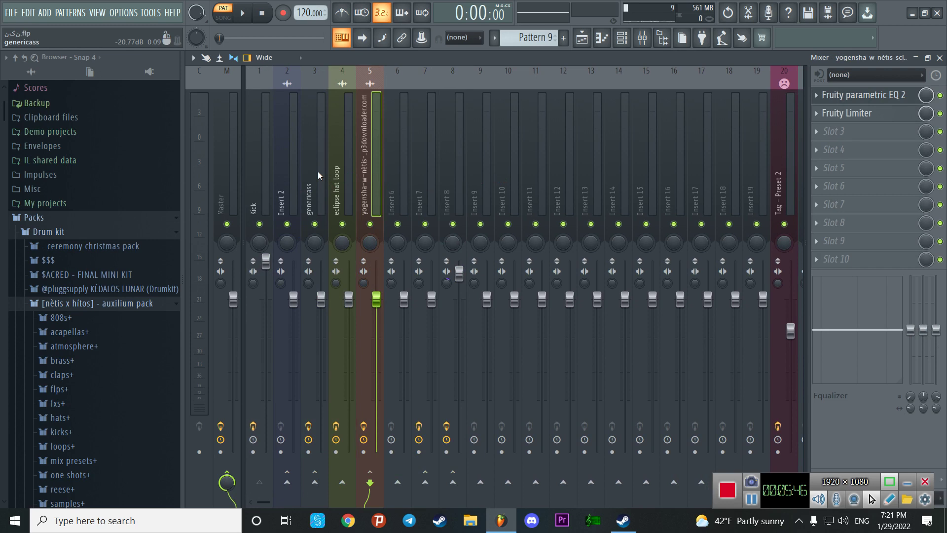
Show the Master track's effect chain and inspect its Fruity soft clipper.
click(227, 176)
click(844, 258)
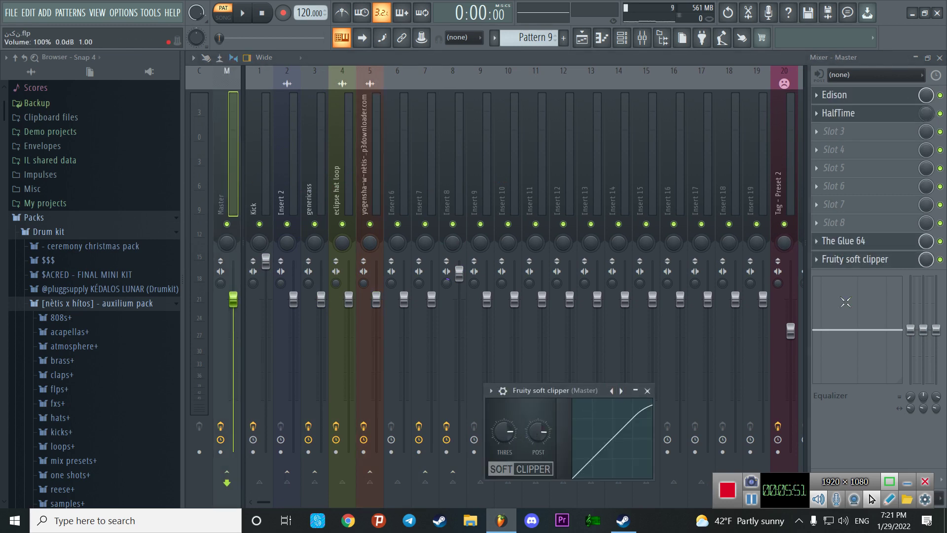
Inspect The Glue 64 and HalfTime effects on the Master track.
click(873, 255)
click(874, 244)
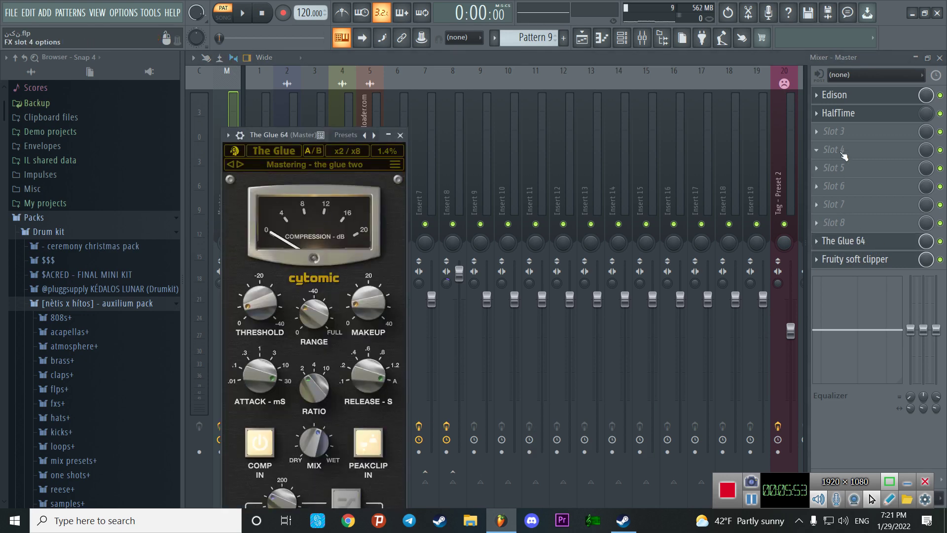
click(858, 102)
click(861, 119)
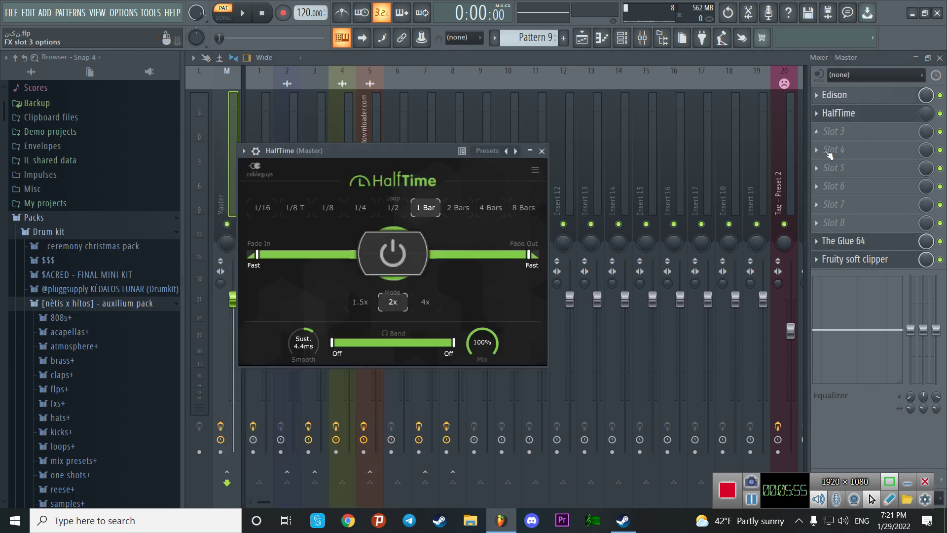
Close the mixer and all open plugin windows, and review the playlist arrangement down to the HalfTime mix level and Master volume automation.
click(939, 58)
click(940, 57)
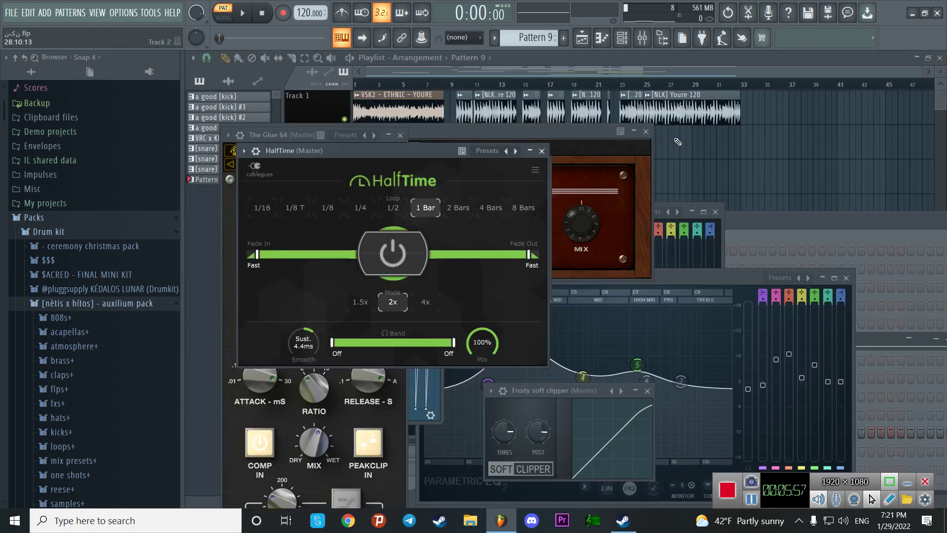
click(542, 151)
click(646, 132)
click(589, 71)
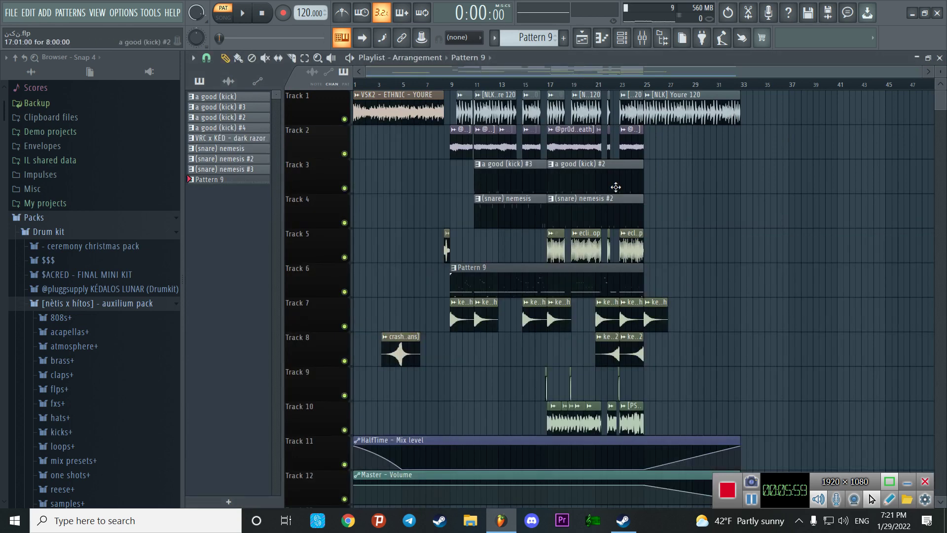
scroll(582, 246, down, 4)
scroll(596, 87, up, 2)
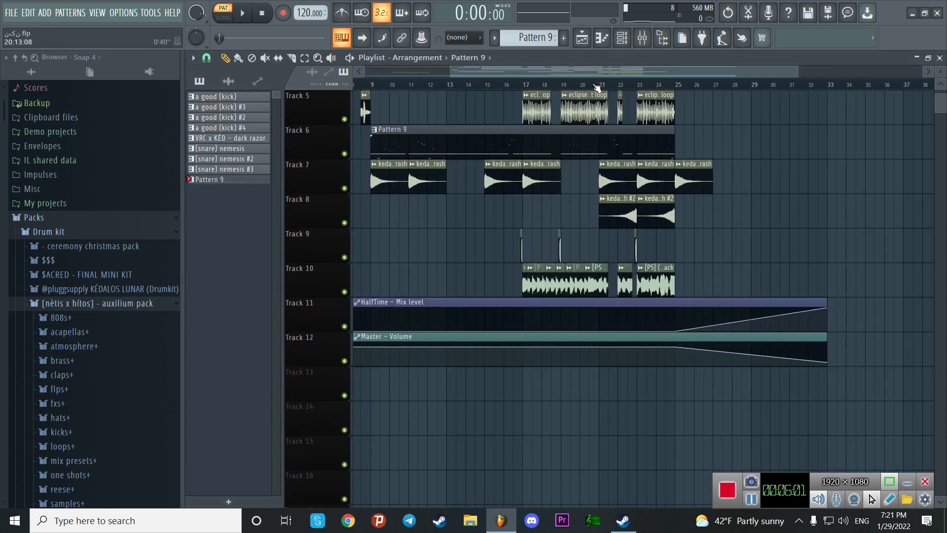
scroll(597, 87, down, 2)
scroll(626, 247, up, 4)
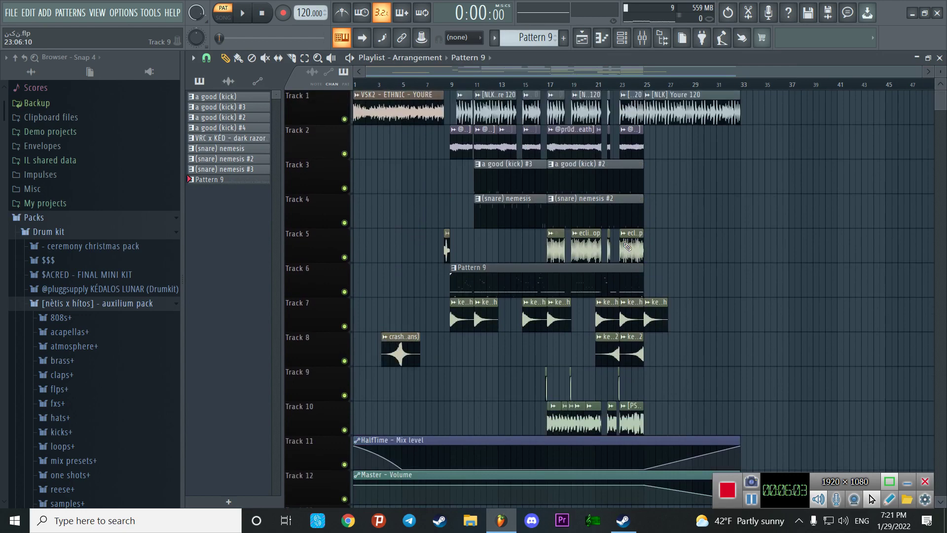